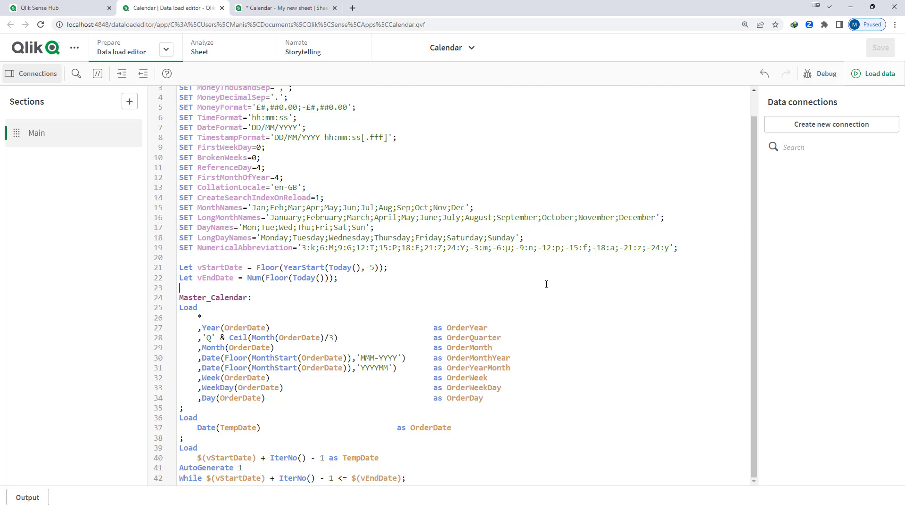
# Glance at the calendar sheet, then come back to the load script.
pyautogui.click(546, 284)
pyautogui.hotkey('ctrl', 'Tab')
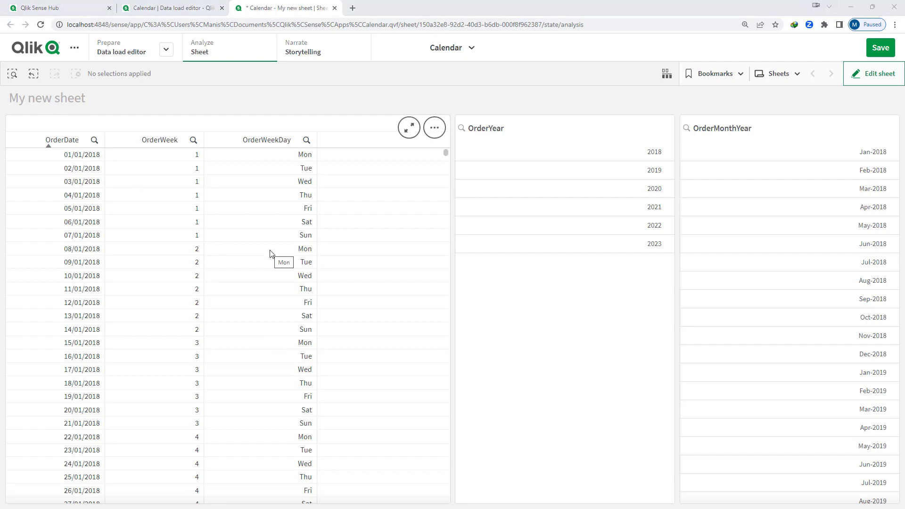
pyautogui.click(170, 8)
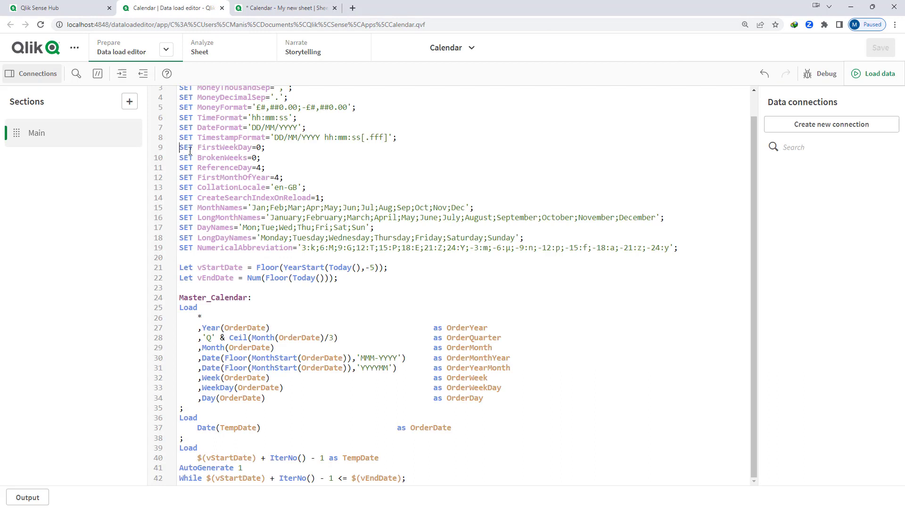
# Add the comment '//1 Tue 2 Wed .... 6 Sun' after SET FirstWeekDay=0 on line 9.
pyautogui.moveTo(179, 147); pyautogui.dragTo(265, 148)
pyautogui.click(276, 148)
pyautogui.moveTo(179, 147); pyautogui.dragTo(263, 152)
pyautogui.click(262, 149)
pyautogui.write('//1')
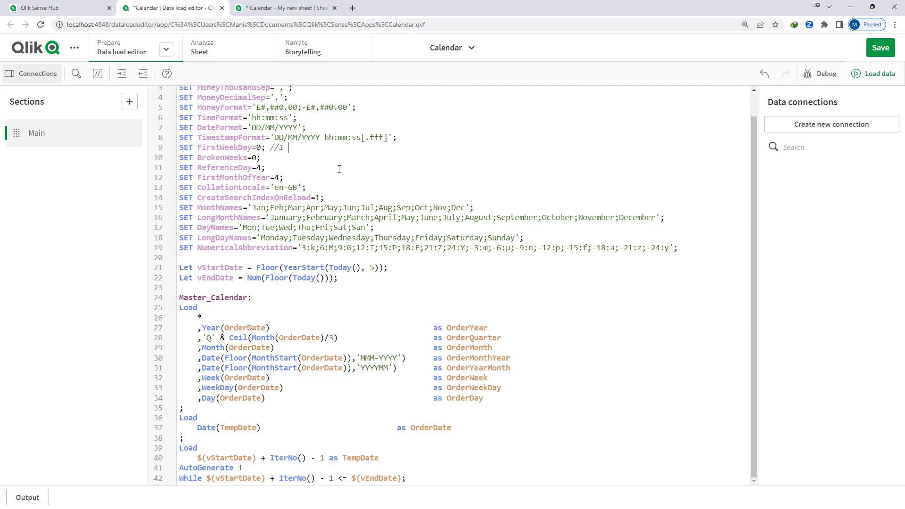
pyautogui.write(' T')
pyautogui.write('ue /2')
pyautogui.press('BackSpace')
pyautogui.press('BackSpace')
pyautogui.write('2 Wed .... 6 Sun')
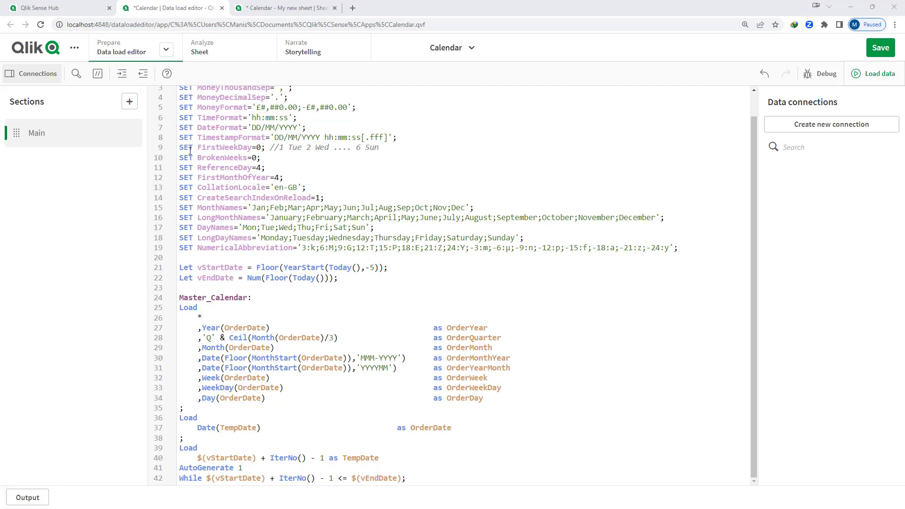
# Review the three week settings on lines 9–11 and select the word FirstWeekDay.
pyautogui.moveTo(179, 146); pyautogui.dragTo(272, 170)
pyautogui.click(288, 171)
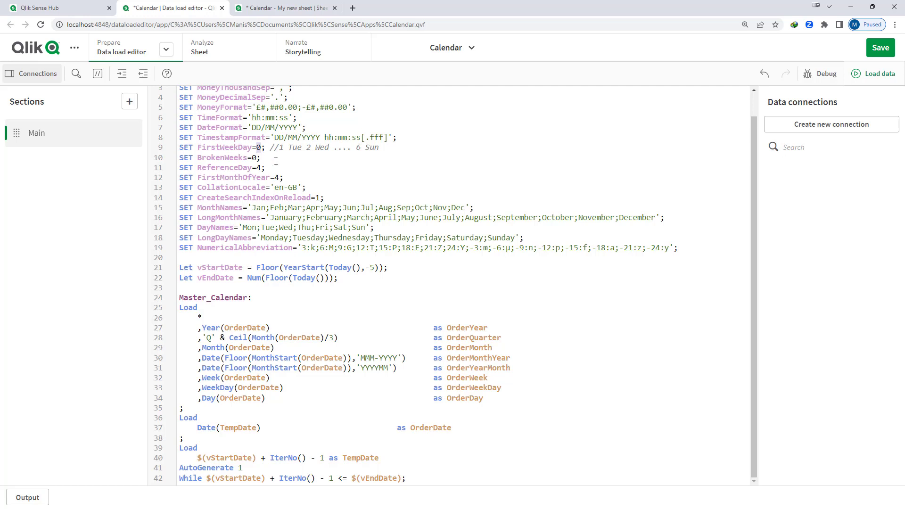
pyautogui.click(275, 161)
pyautogui.doubleClick(225, 149)
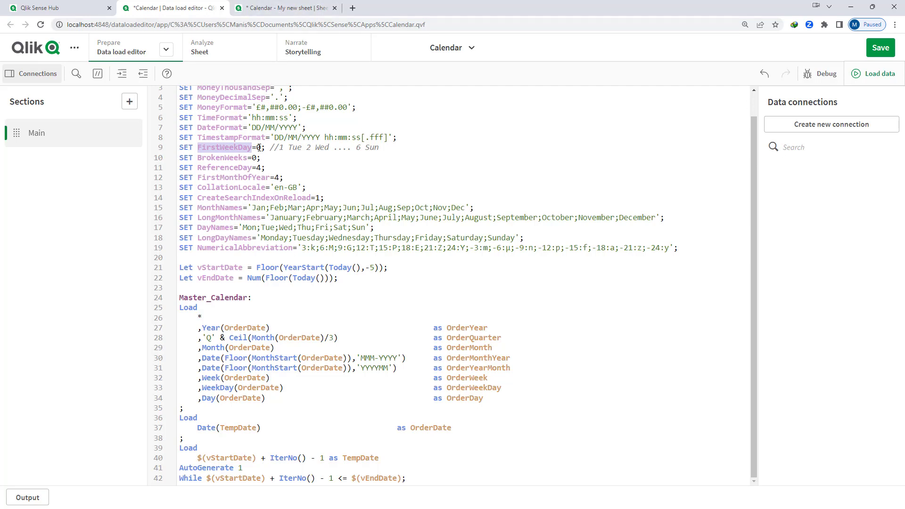
# Reload the data and select Mon in OrderWeekDay to confirm weeks start Monday, then clear it.
pyautogui.click(258, 147)
pyautogui.click(873, 73)
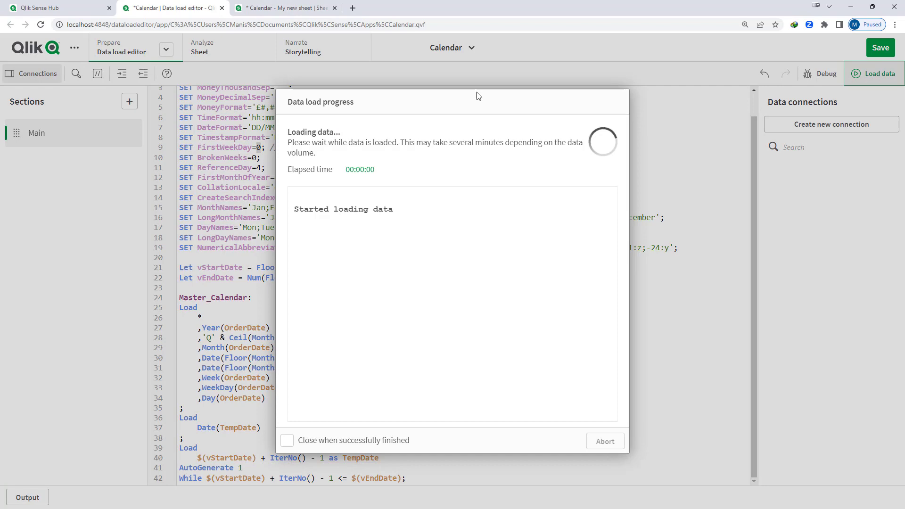
pyautogui.click(285, 8)
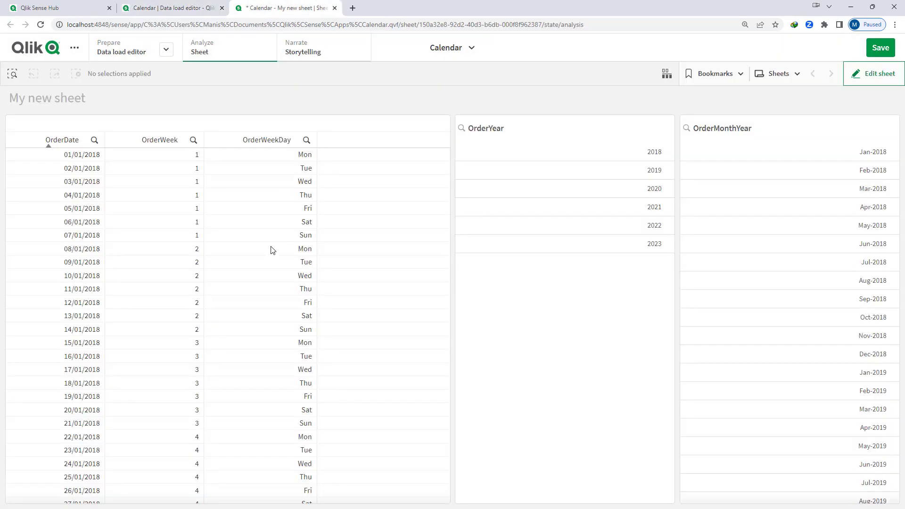
pyautogui.click(292, 155)
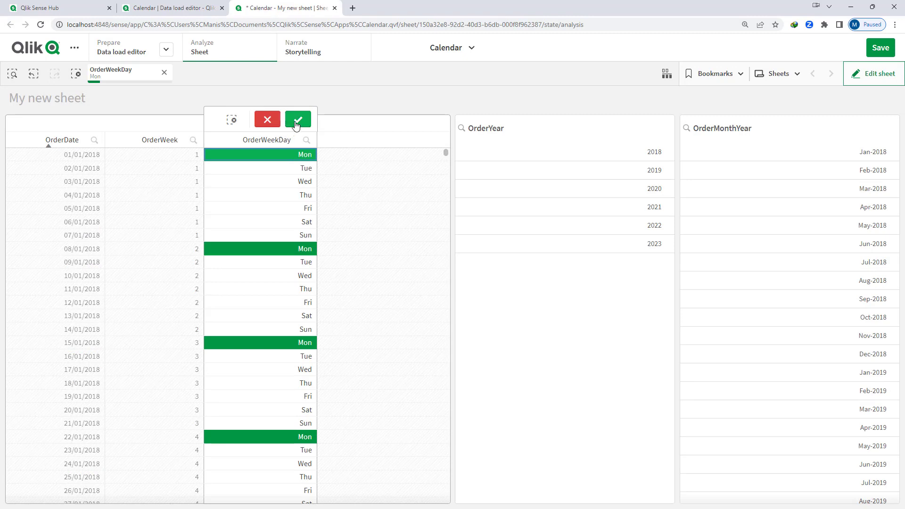
pyautogui.click(268, 119)
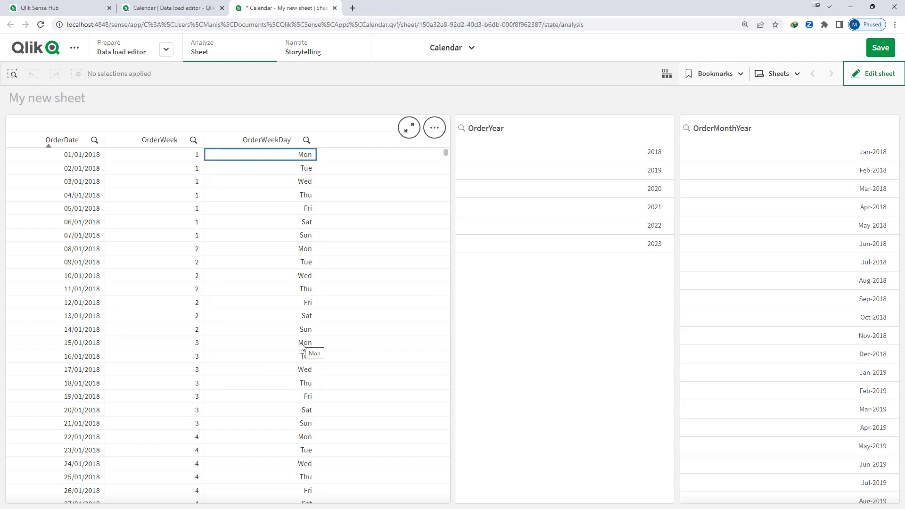
# Change the script to SET FirstWeekDay=1 and reload the data.
pyautogui.click(183, 8)
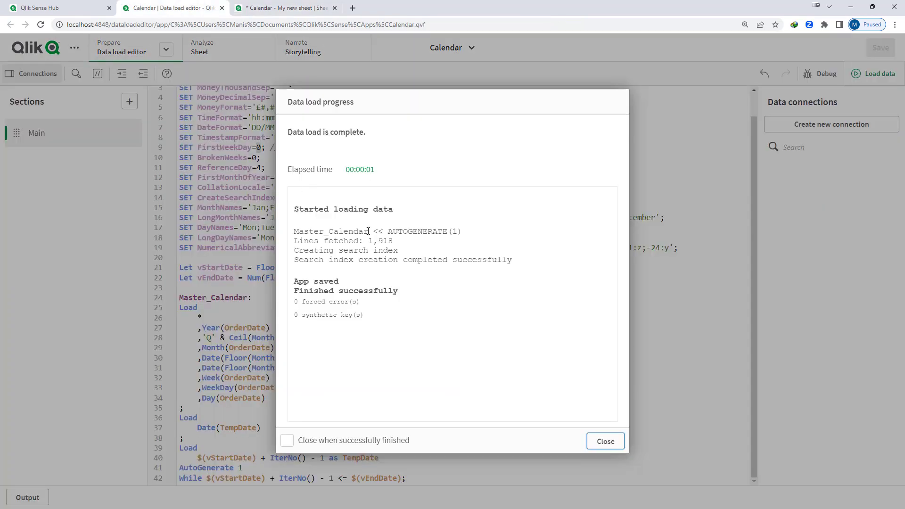
pyautogui.click(604, 440)
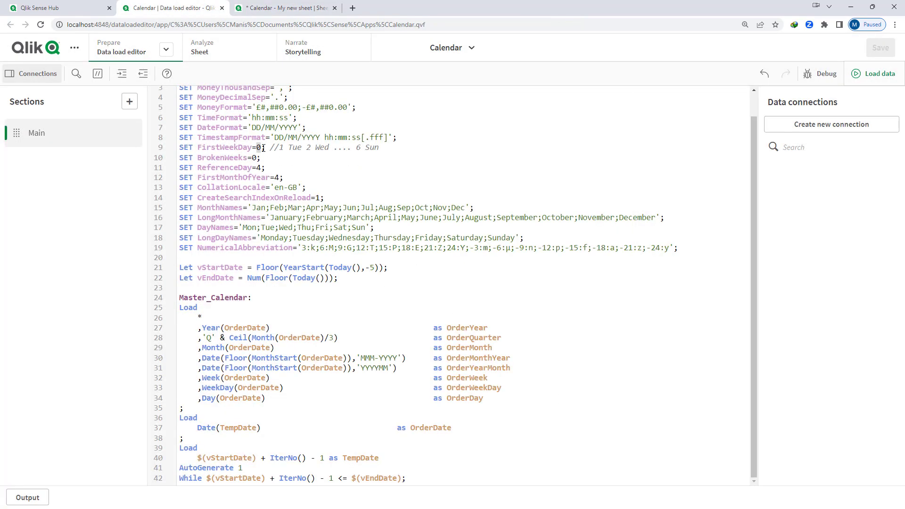
pyautogui.write('1')
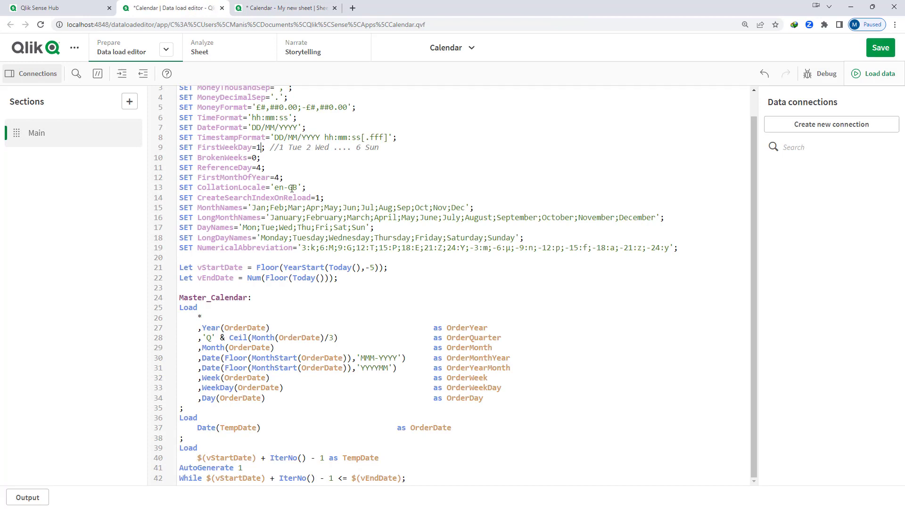
pyautogui.click(874, 73)
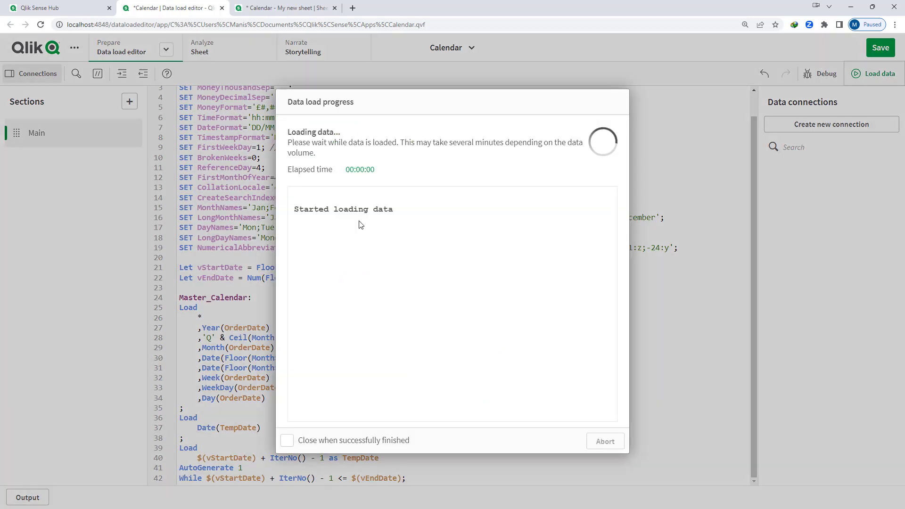
# Select Tue in OrderWeekDay on the sheet to verify weeks start Tuesday, then clear it.
pyautogui.click(284, 8)
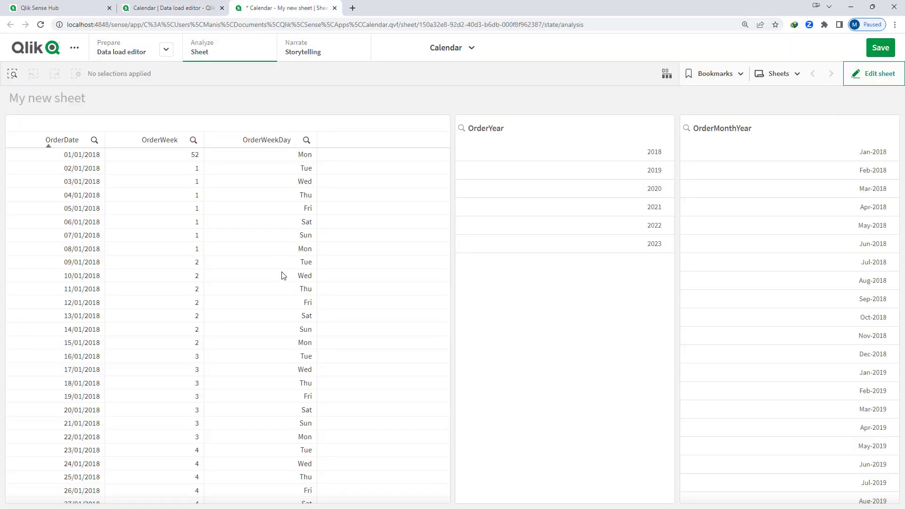
pyautogui.click(286, 172)
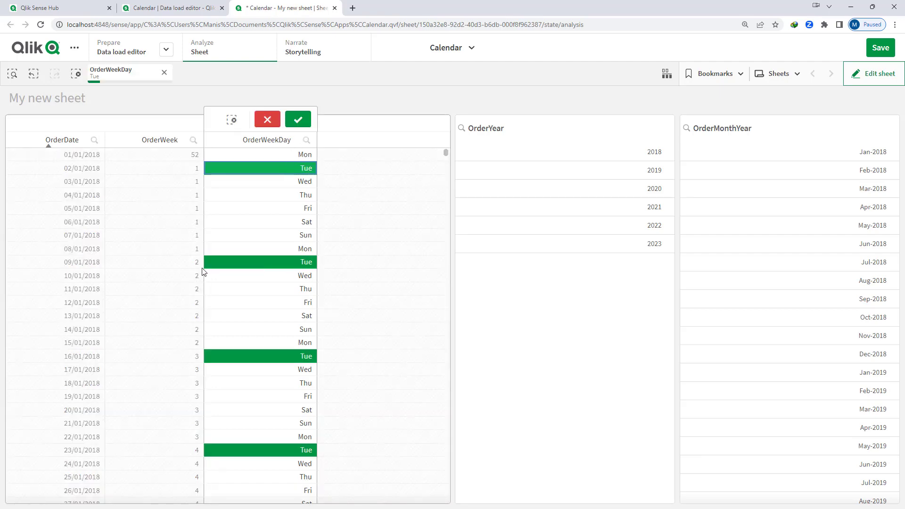
pyautogui.click(267, 120)
# Set FirstWeekDay to 6, reload, and select Sun on the sheet to check weeks start Sunday.
pyautogui.click(168, 10)
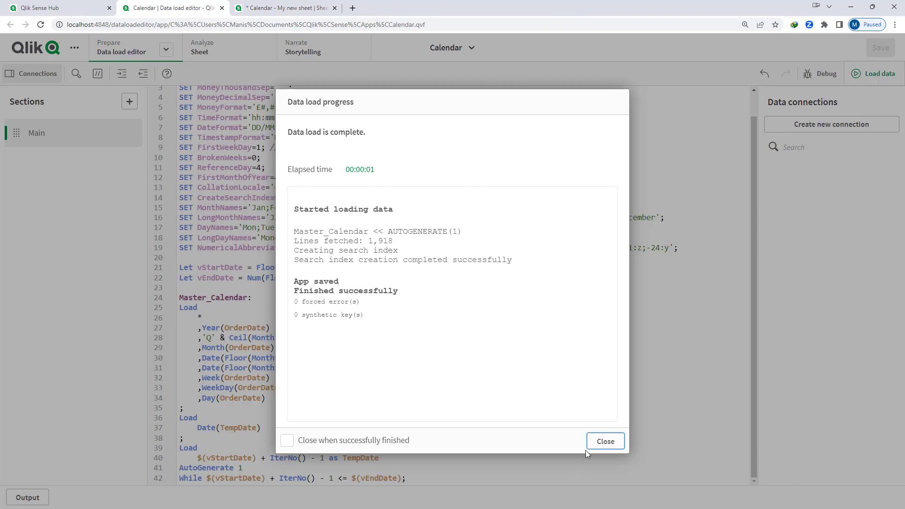
pyautogui.click(603, 441)
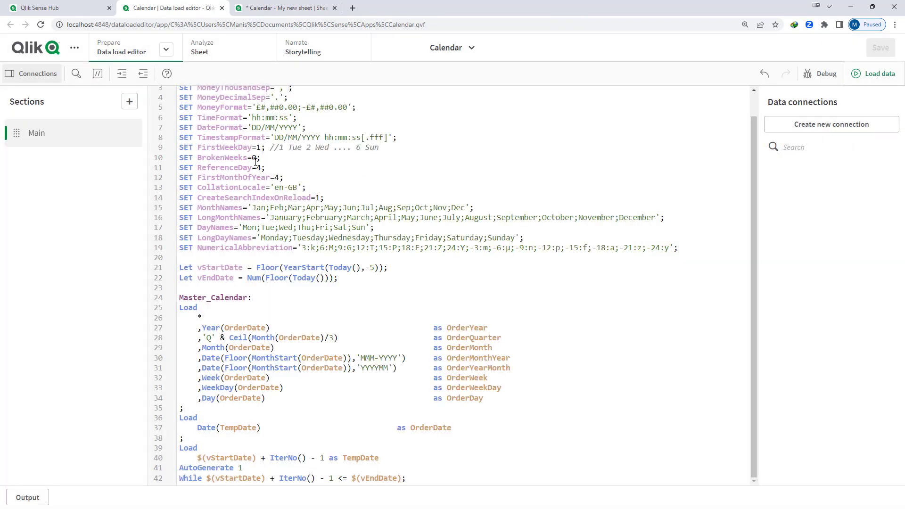
pyautogui.press('Up')
pyautogui.press('Delete')
pyautogui.write('6')
pyautogui.click(872, 74)
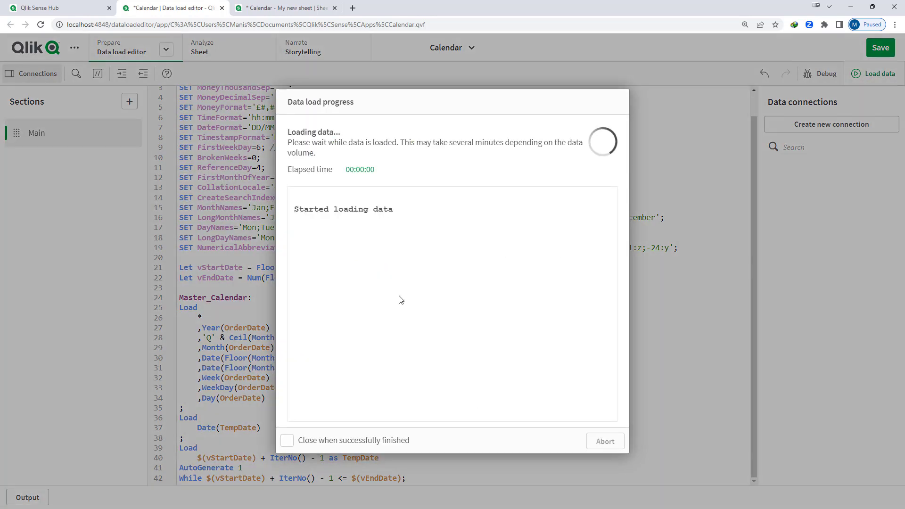
pyautogui.click(288, 8)
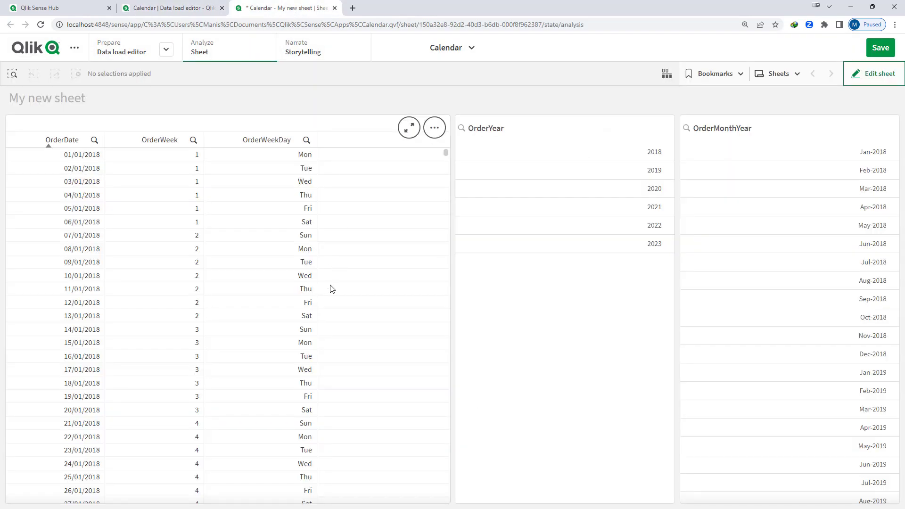
pyautogui.click(285, 236)
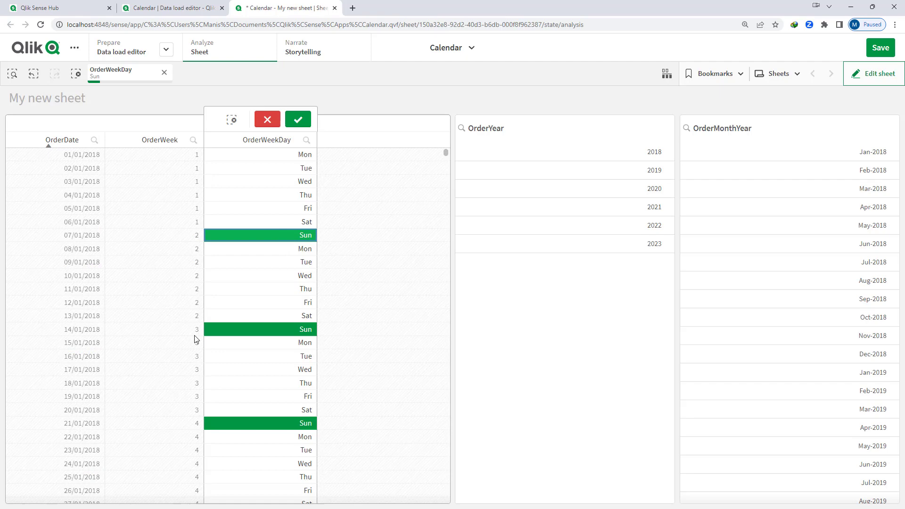
# Restore FirstWeekDay to 0, reload, and check the sheet before returning to the script.
pyautogui.hotkey('ctrl', 'pageup')
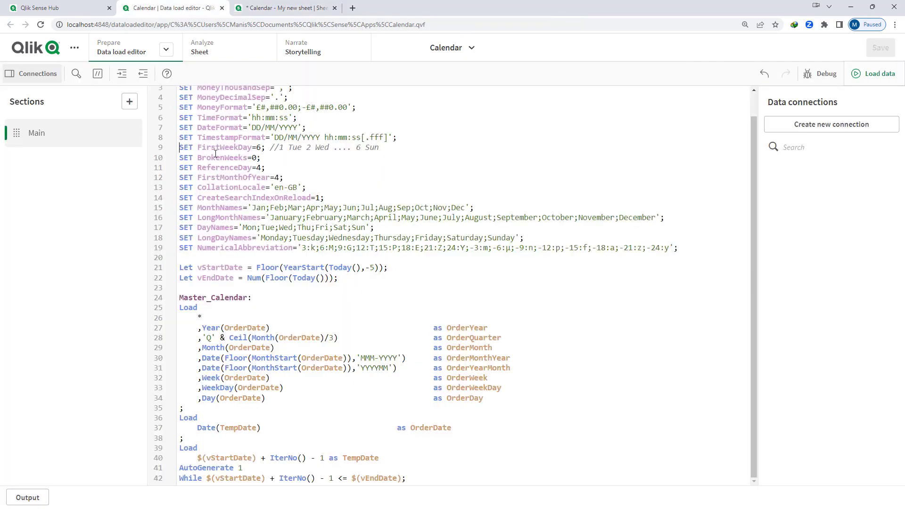
pyautogui.moveTo(215, 153); pyautogui.dragTo(266, 148)
pyautogui.click(269, 166)
pyautogui.click(257, 147)
pyautogui.hotkey('shift', 'Right')
pyautogui.write('0')
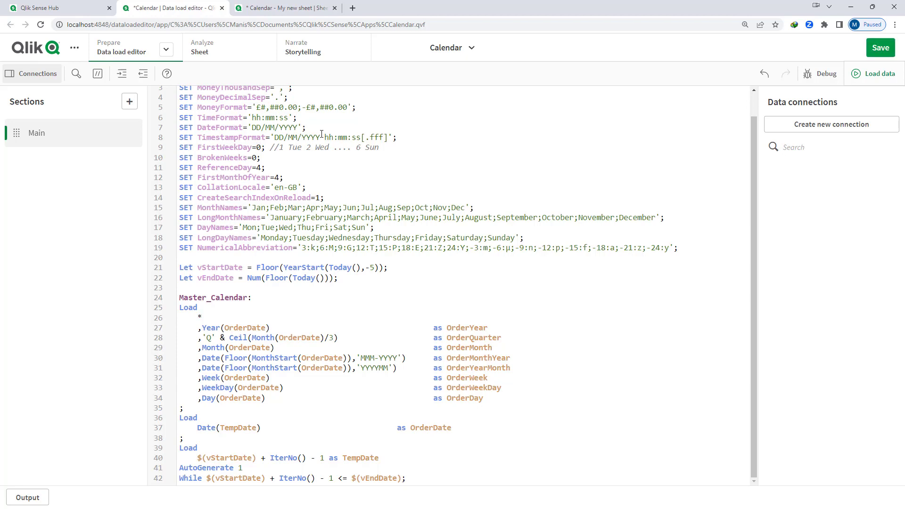
pyautogui.click(874, 73)
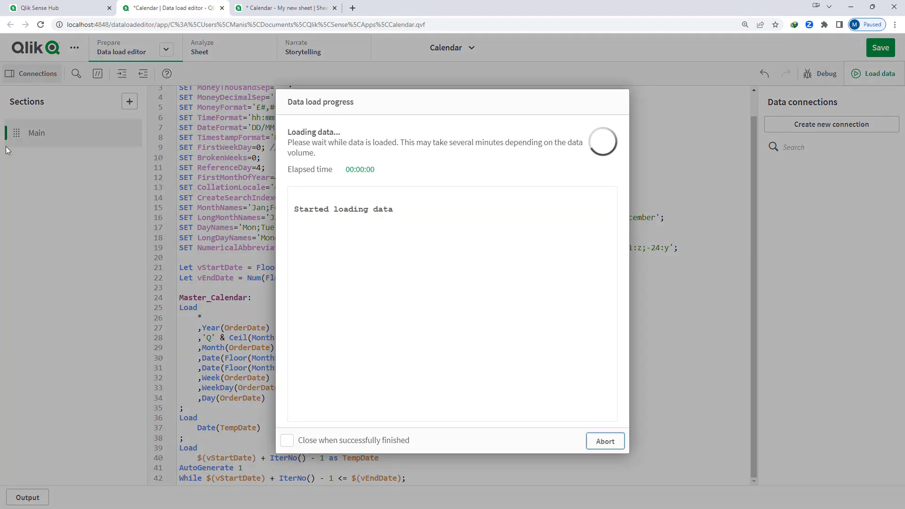
pyautogui.click(285, 13)
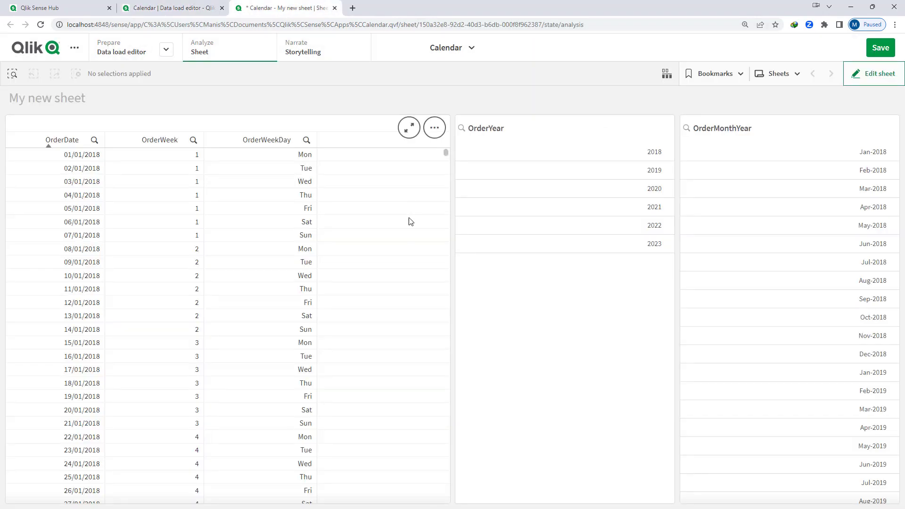
pyautogui.click(183, 13)
# Look over the BrokenWeeks=0 line and reload the calendar data.
pyautogui.click(613, 443)
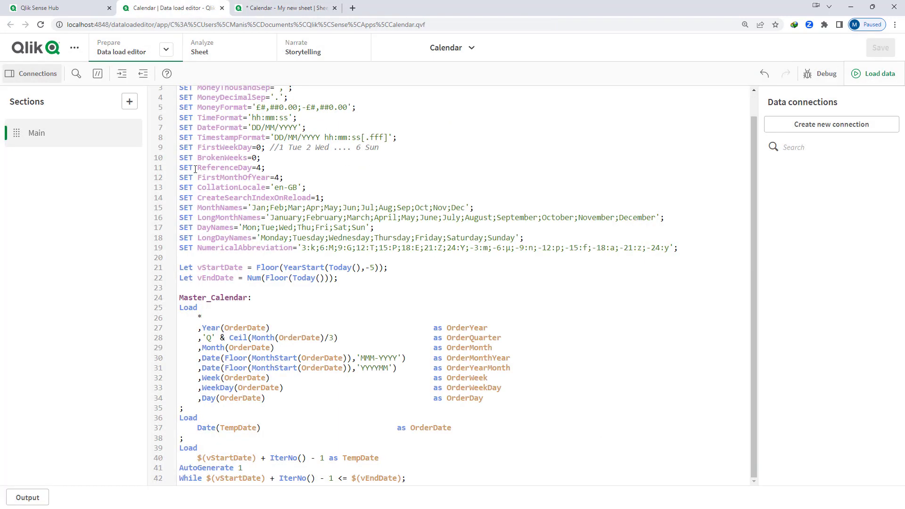
pyautogui.moveTo(178, 158); pyautogui.dragTo(262, 156)
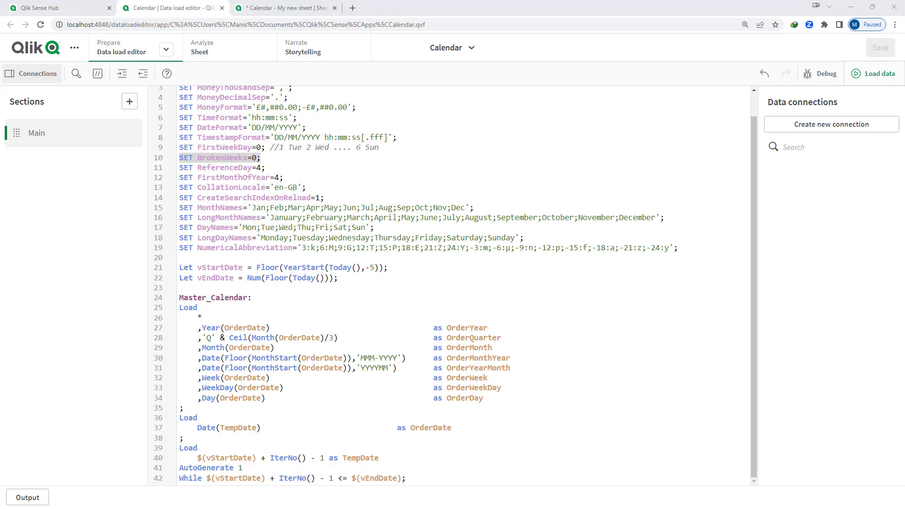
pyautogui.click(257, 167)
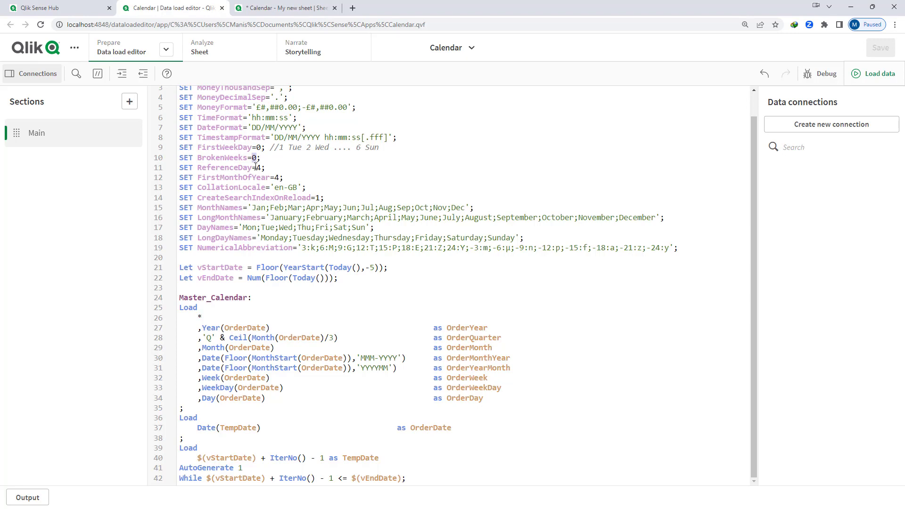
pyautogui.click(875, 77)
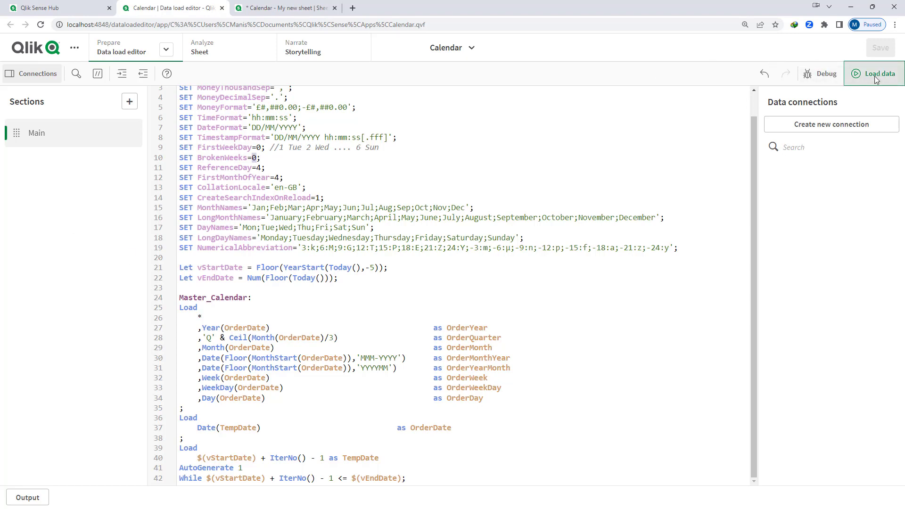
# Filter the sheet to years 2018–2019 and months Dec-2018 and Jan-2019, then go back to the script.
pyautogui.click(289, 10)
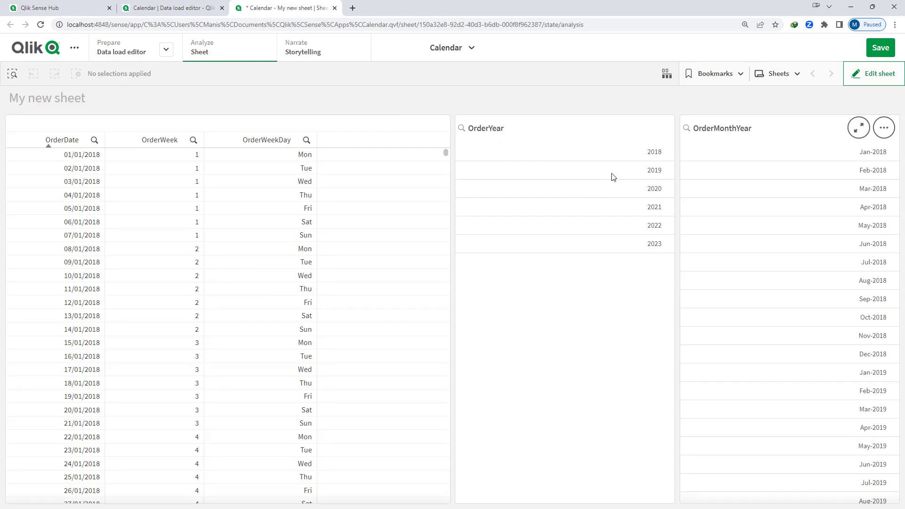
pyautogui.moveTo(610, 153); pyautogui.dragTo(620, 166)
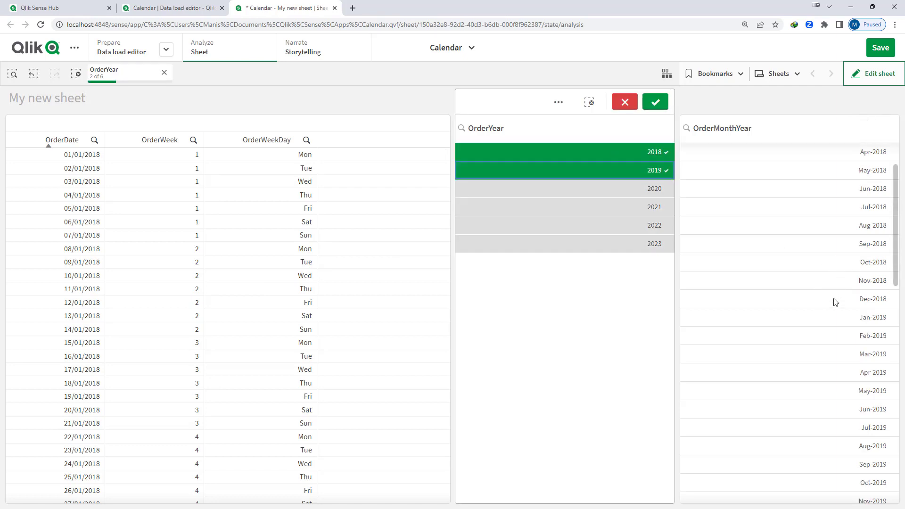
pyautogui.moveTo(834, 299); pyautogui.dragTo(843, 317)
pyautogui.click(880, 102)
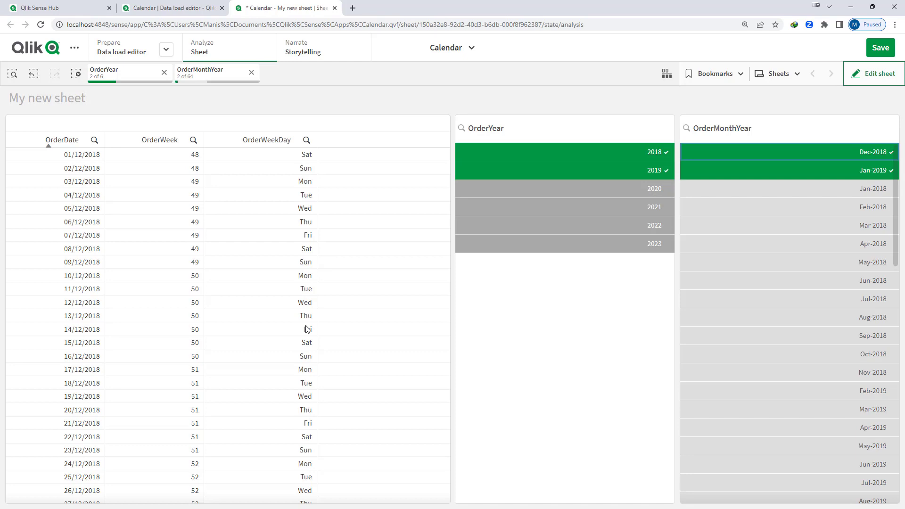
pyautogui.scroll(-10, 245, 372)
pyautogui.scroll(4, 243, 371)
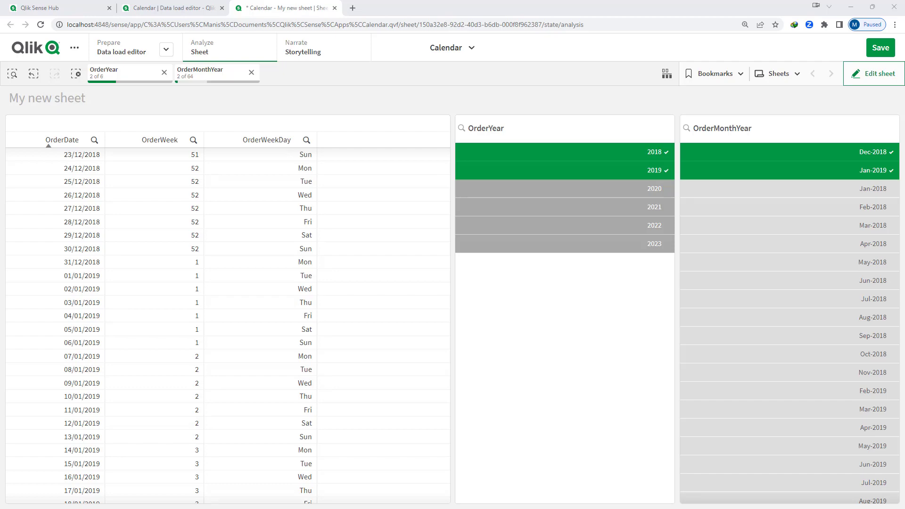
pyautogui.hotkey('ctrl', 'shift', 'Tab')
# Change BrokenWeeks to 1 and reload the data.
pyautogui.hotkey('shift', 'Left')
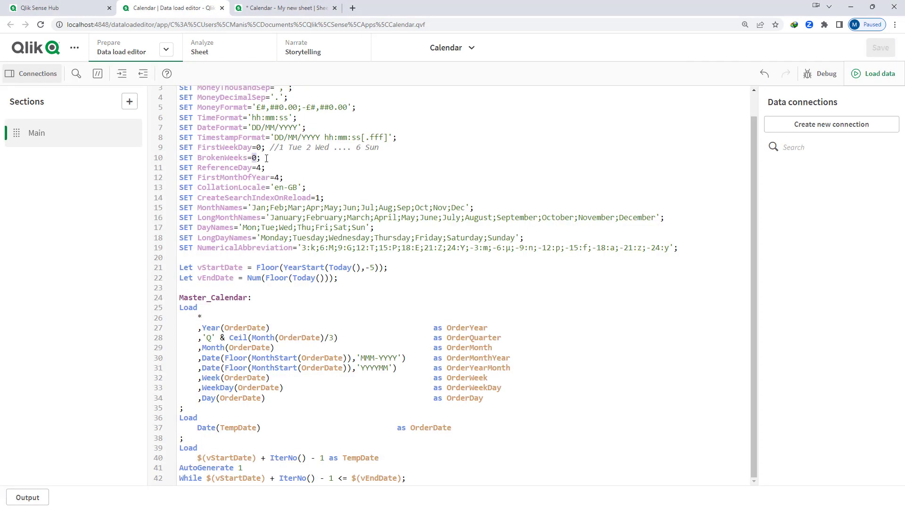
pyautogui.write('1')
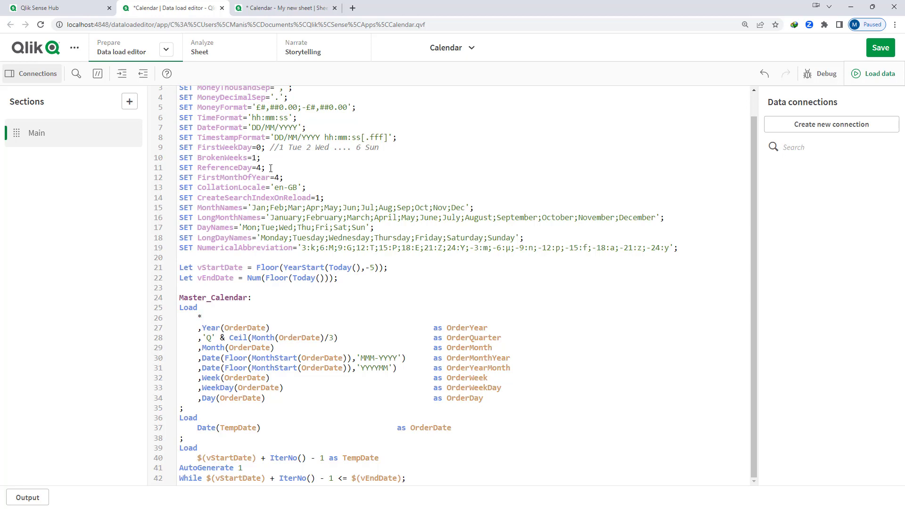
pyautogui.click(872, 74)
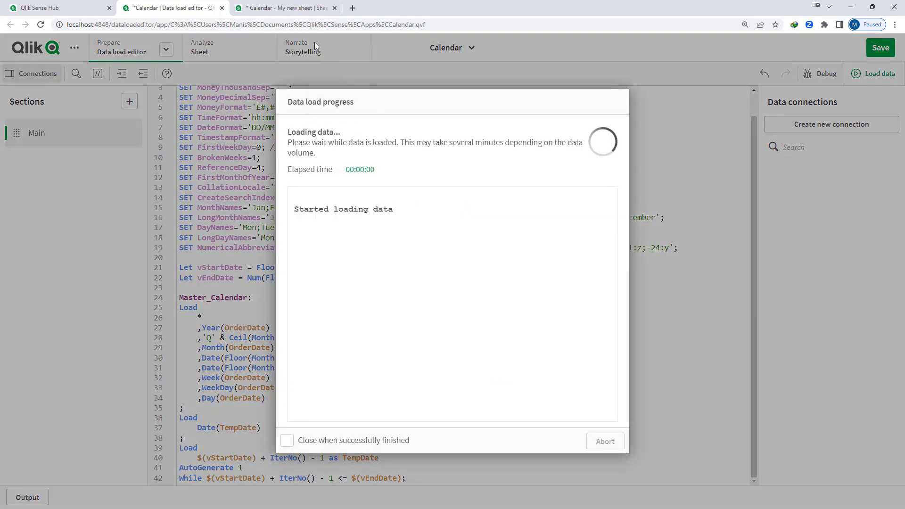
# Filter the sheet to years 2022–2023 and months Dec-2022 and Jan-2023.
pyautogui.click(285, 8)
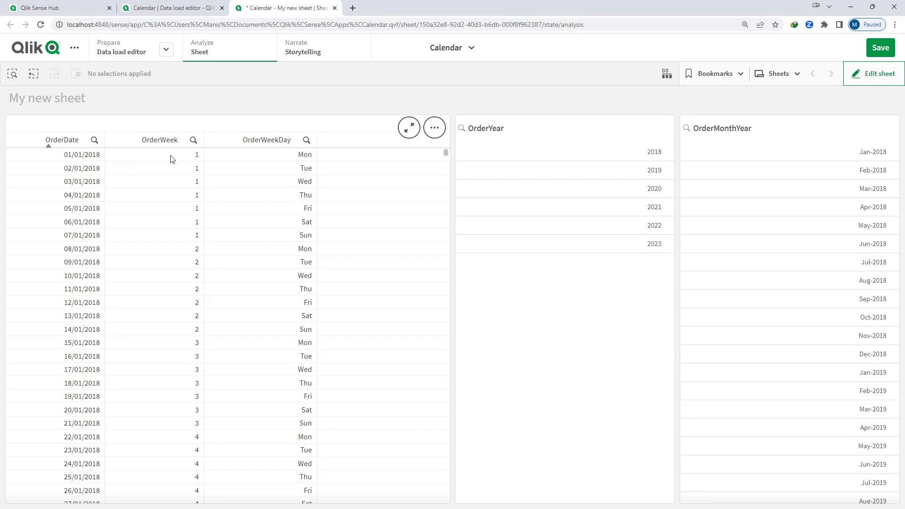
pyautogui.moveTo(643, 243); pyautogui.dragTo(644, 225)
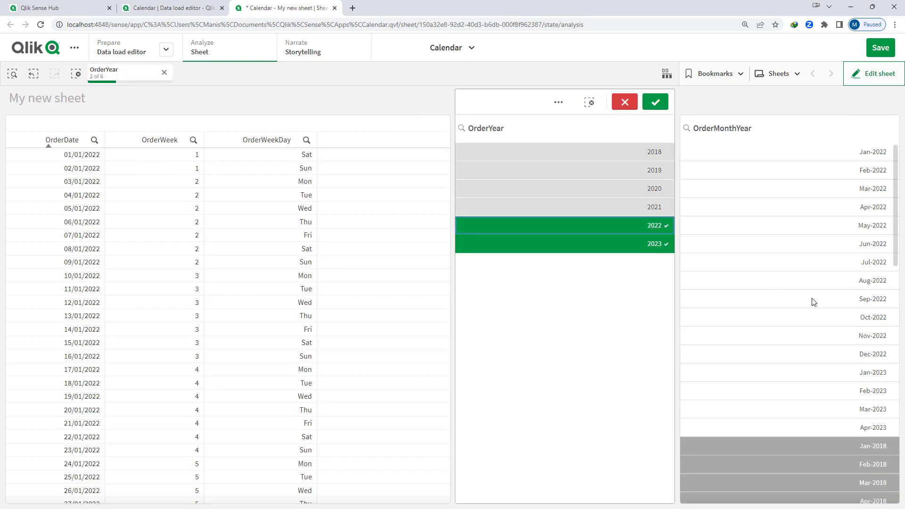
pyautogui.scroll(-1, 820, 324)
pyautogui.moveTo(828, 297); pyautogui.dragTo(827, 310)
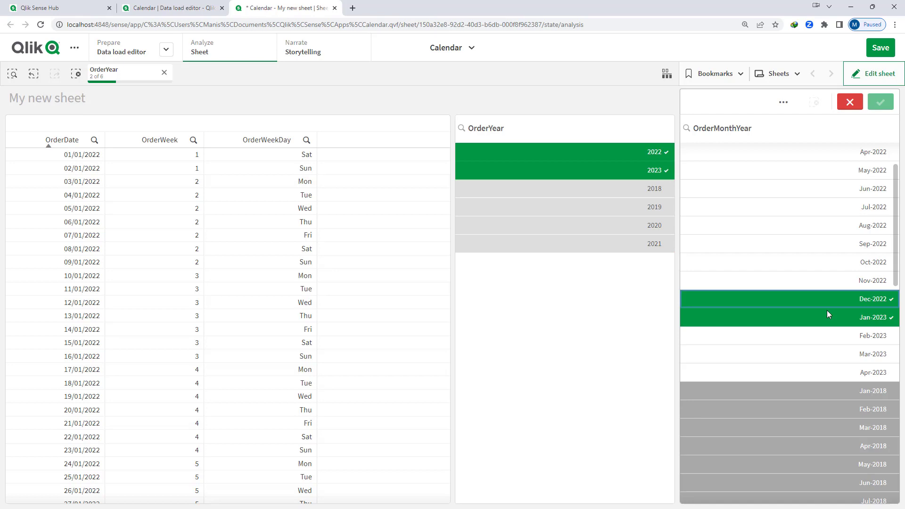
pyautogui.click(881, 101)
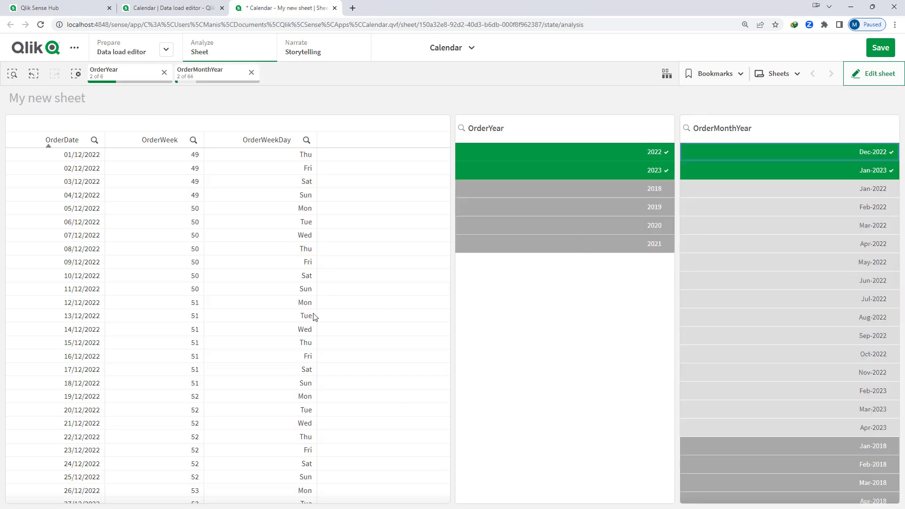
pyautogui.scroll(-7, 144, 355)
pyautogui.scroll(1, 145, 355)
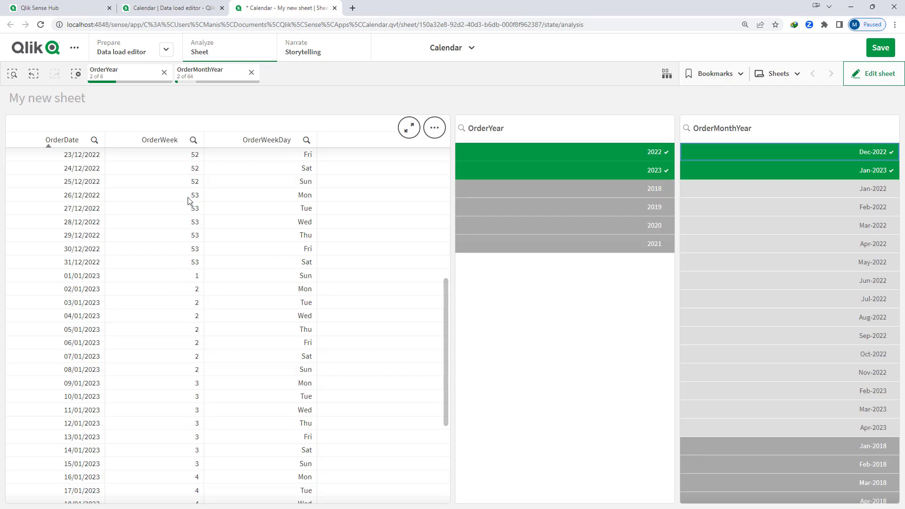
# Narrow the table to weeks 53 and 1 around New Year 2023.
pyautogui.click(182, 224)
pyautogui.click(178, 276)
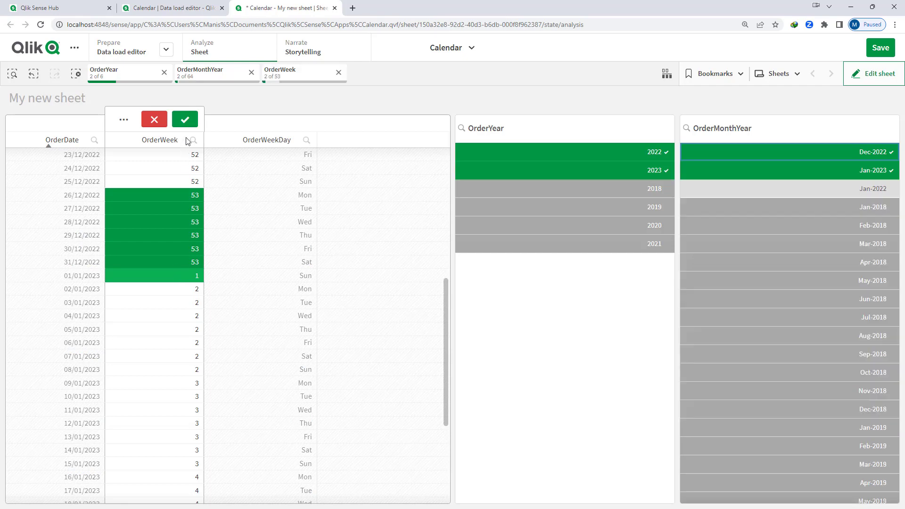
pyautogui.click(185, 119)
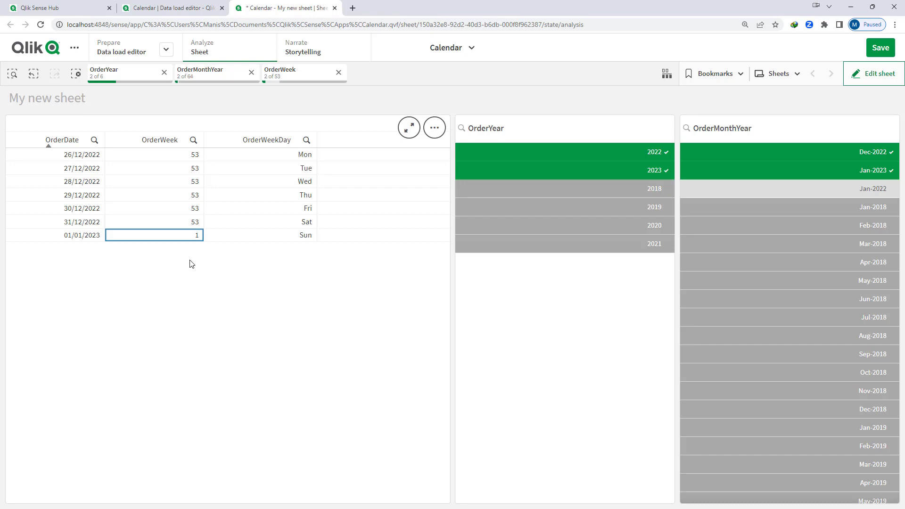
# Clear all selections, then filter to years 2021–2022 and months Dec-2021 and Jan-2022.
pyautogui.click(75, 73)
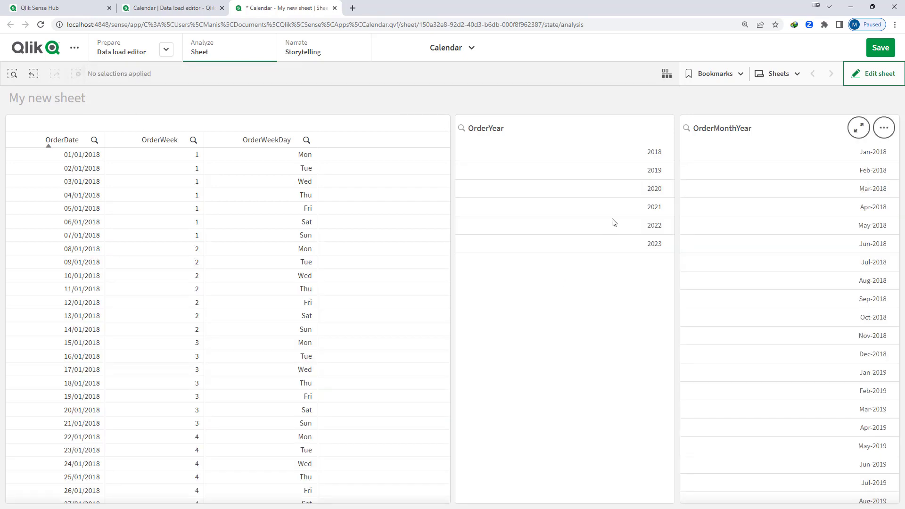
pyautogui.moveTo(614, 230); pyautogui.dragTo(615, 207)
pyautogui.click(656, 100)
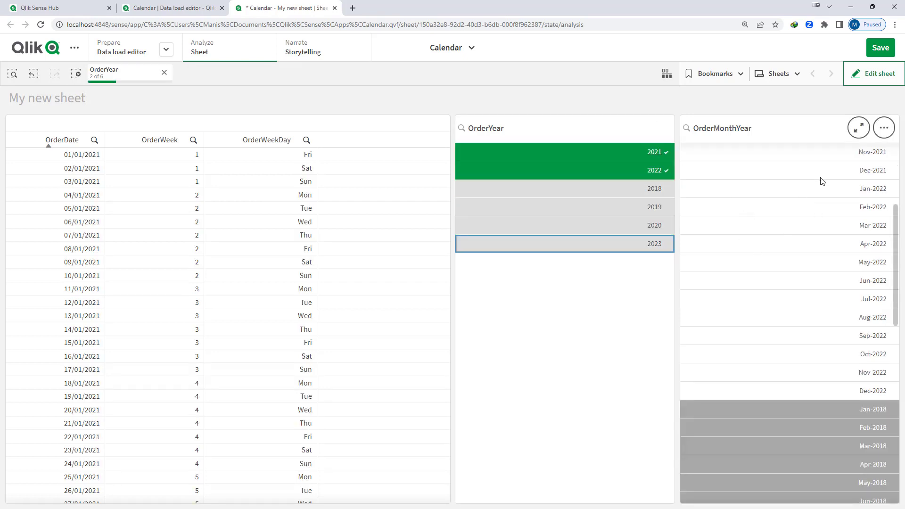
pyautogui.moveTo(823, 175); pyautogui.dragTo(823, 188)
pyautogui.click(879, 102)
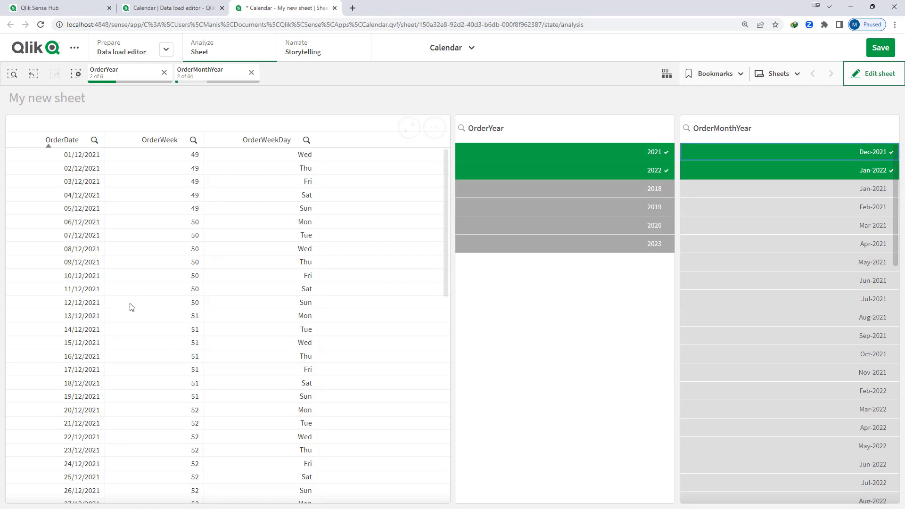
pyautogui.scroll(-5, 132, 307)
# Select weeks 53 and 1 in the table, then discard that selection.
pyautogui.click(169, 235)
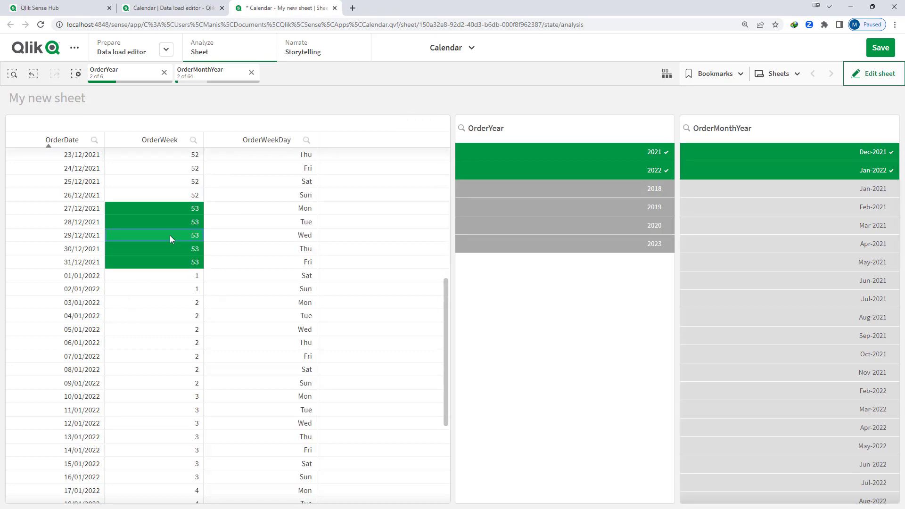
pyautogui.click(183, 292)
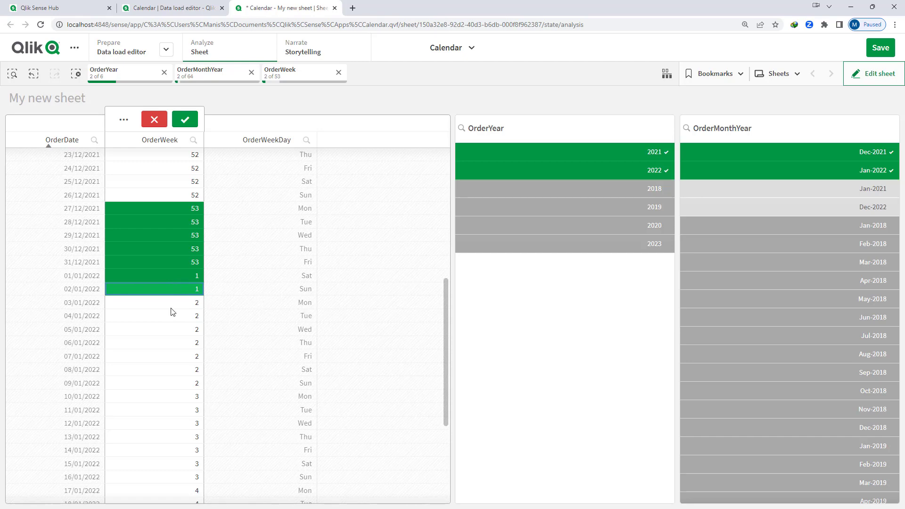
pyautogui.click(184, 120)
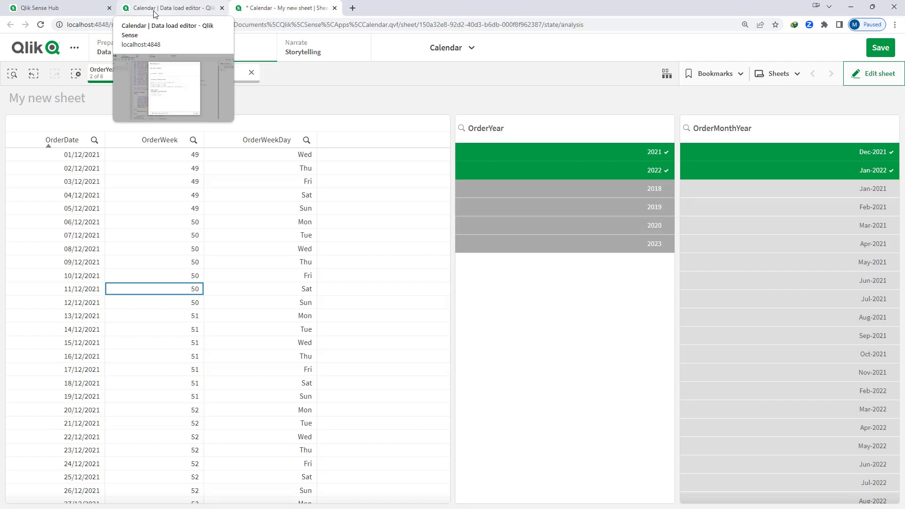
# Change ReferenceDay to 1 in the load script.
pyautogui.click(155, 14)
pyautogui.click(603, 441)
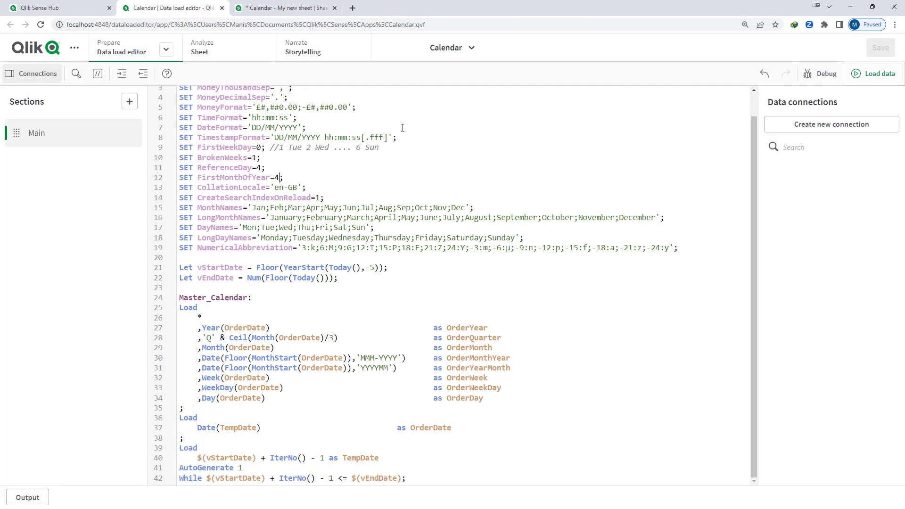
pyautogui.hotkey('shift', 'Left')
pyautogui.write('1')
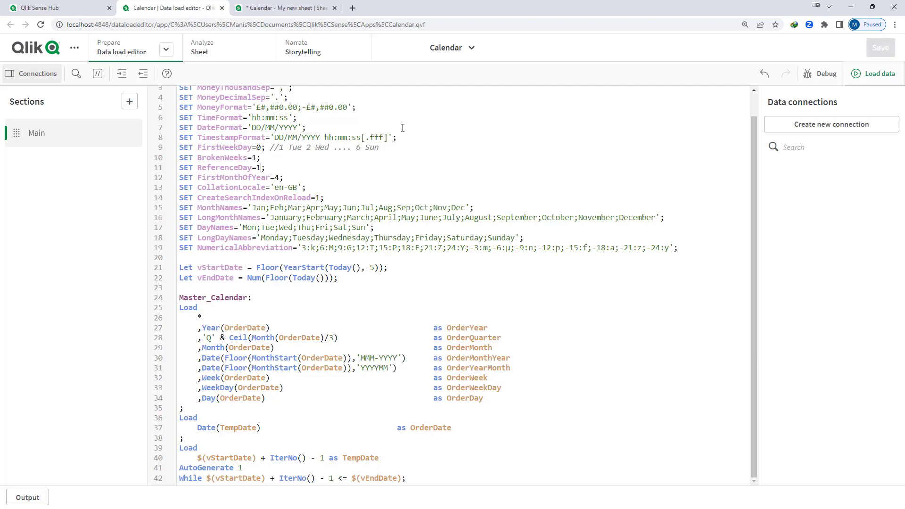
pyautogui.click(270, 170)
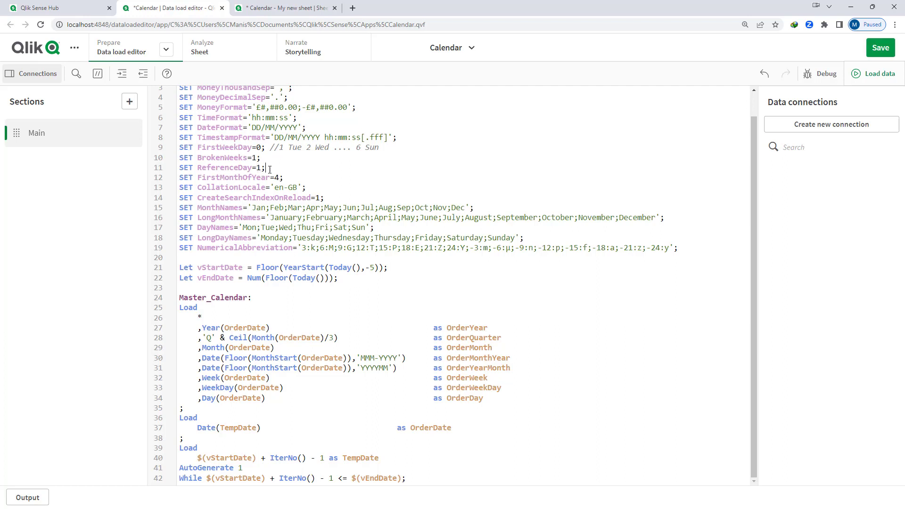
# Set BrokenWeeks back to 0, reload the data, and return to the week table sheet.
pyautogui.click(351, 160)
pyautogui.press('Left')
pyautogui.press('BackSpace')
pyautogui.write('0')
pyautogui.click(873, 74)
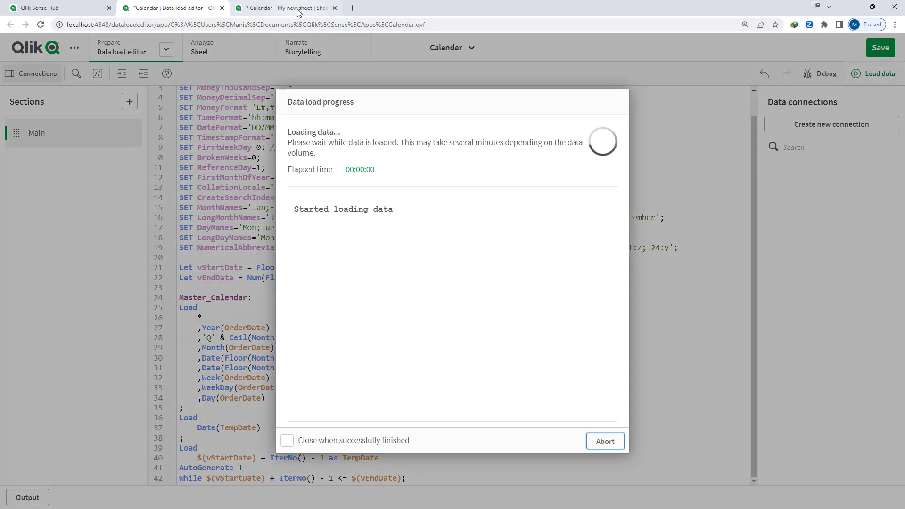
pyautogui.click(298, 11)
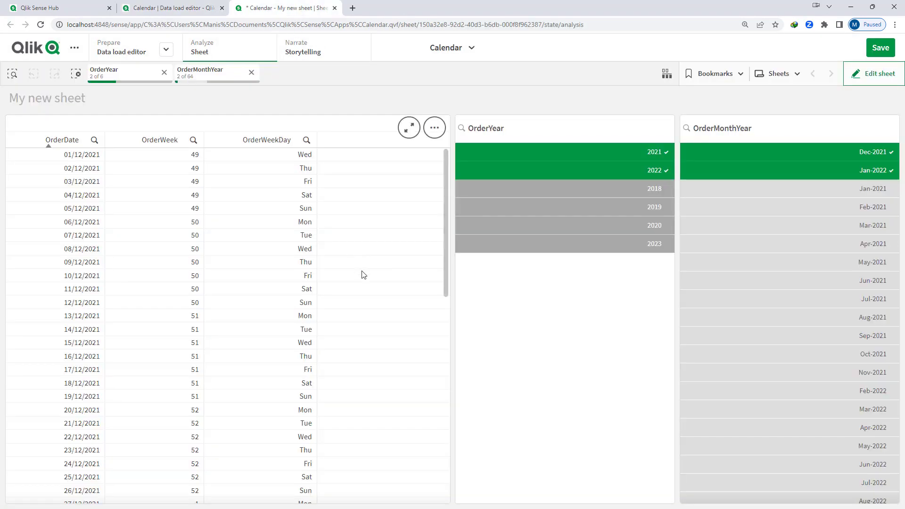
# Filter to week 1 and select its seven dates, 27/12/2021 through 02/01/2022.
pyautogui.scroll(-2, 362, 276)
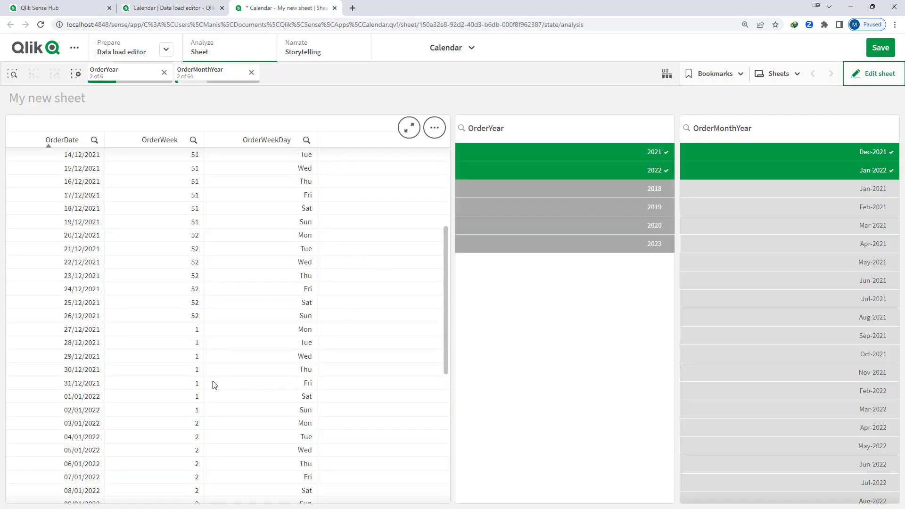
pyautogui.scroll(-2, 216, 383)
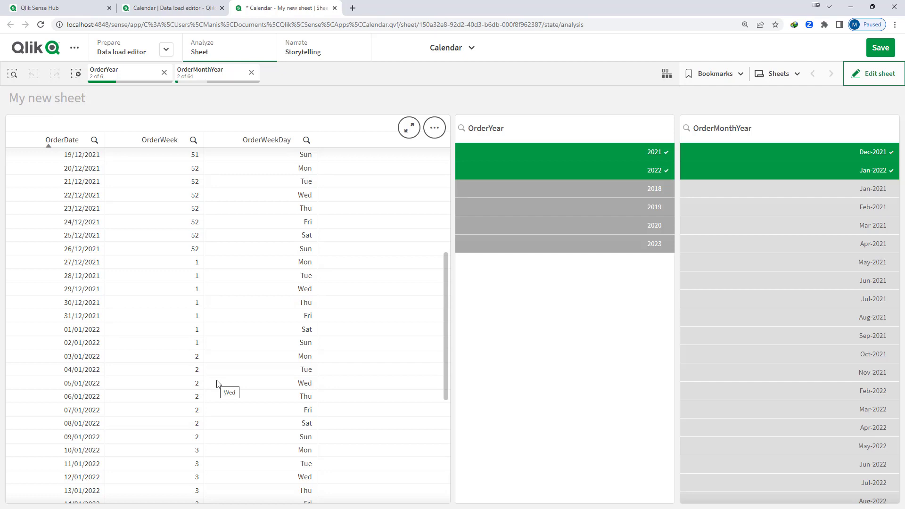
pyautogui.click(187, 346)
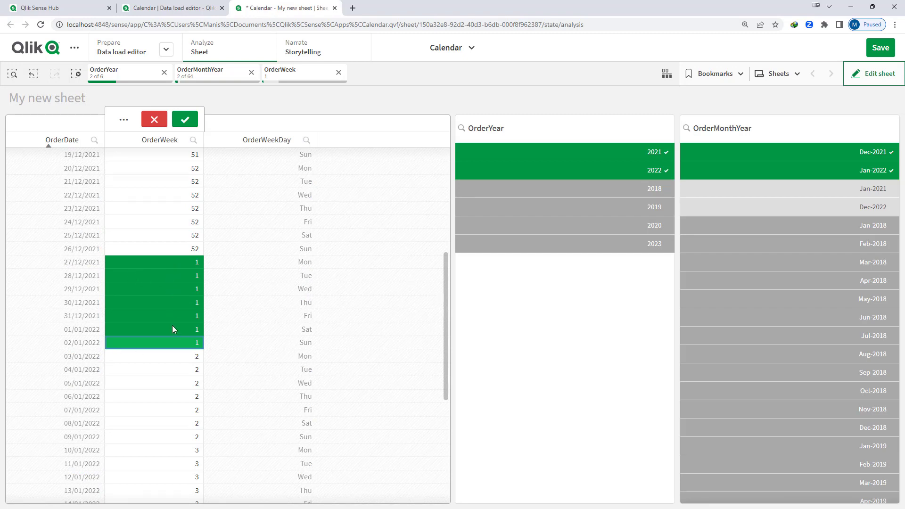
pyautogui.click(184, 121)
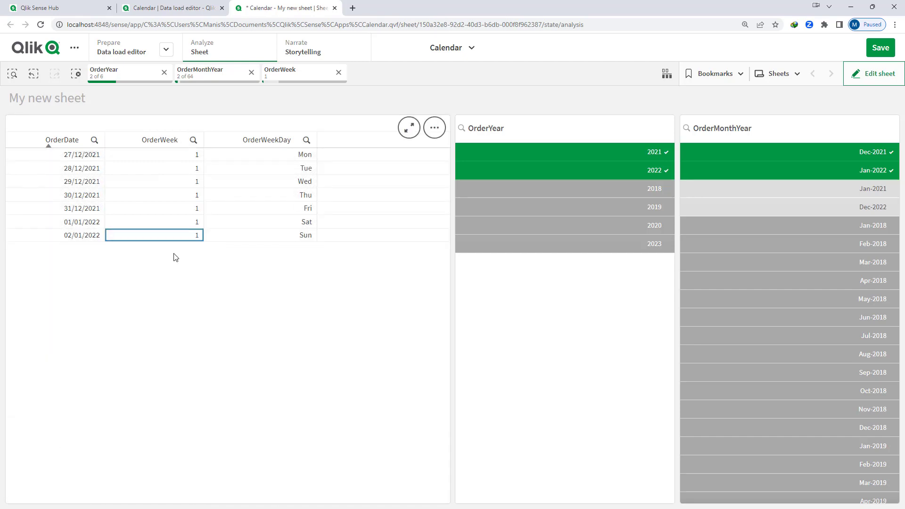
pyautogui.moveTo(81, 154); pyautogui.dragTo(84, 230)
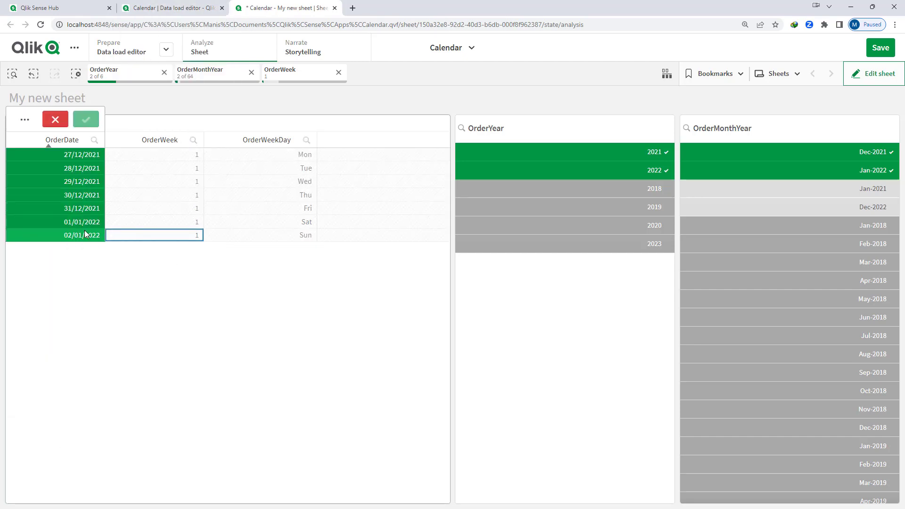
pyautogui.click(87, 117)
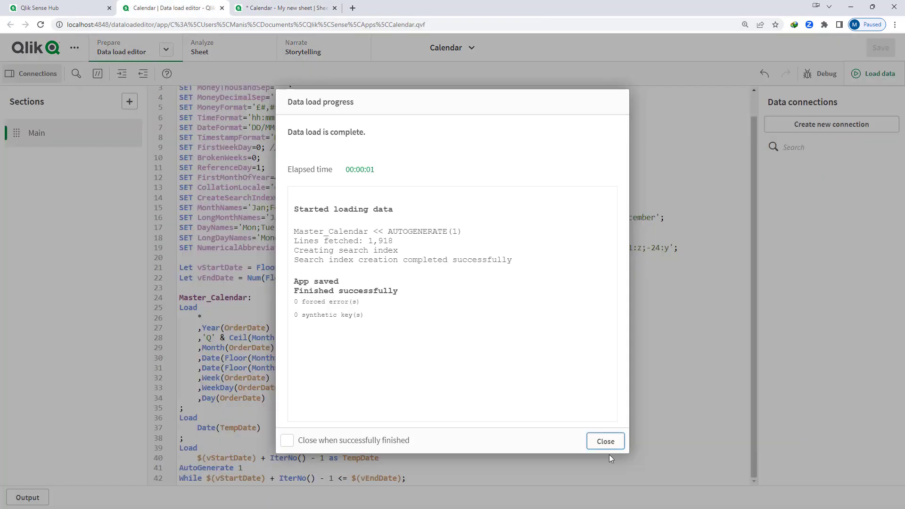
# Change ReferenceDay to 4, reload, and view the table now starting 01/01/2018 in week 1.
pyautogui.click(586, 439)
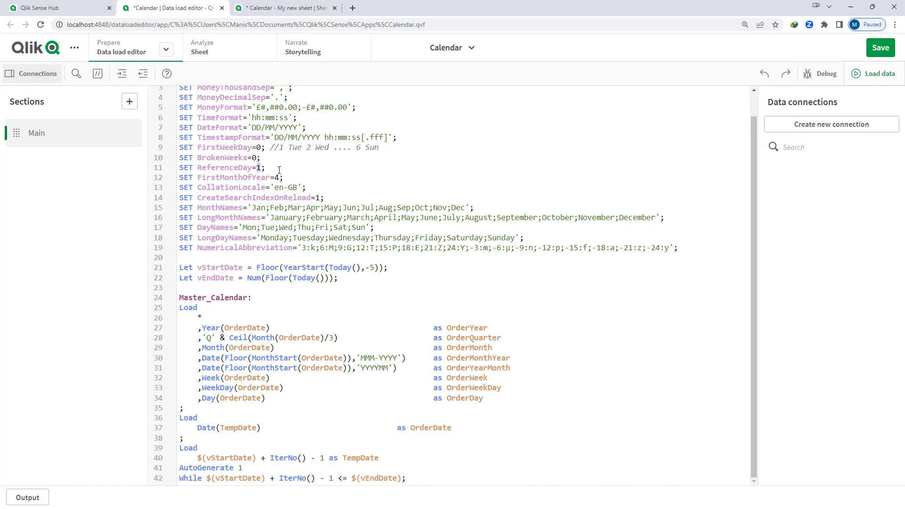
pyautogui.write('4')
pyautogui.click(881, 82)
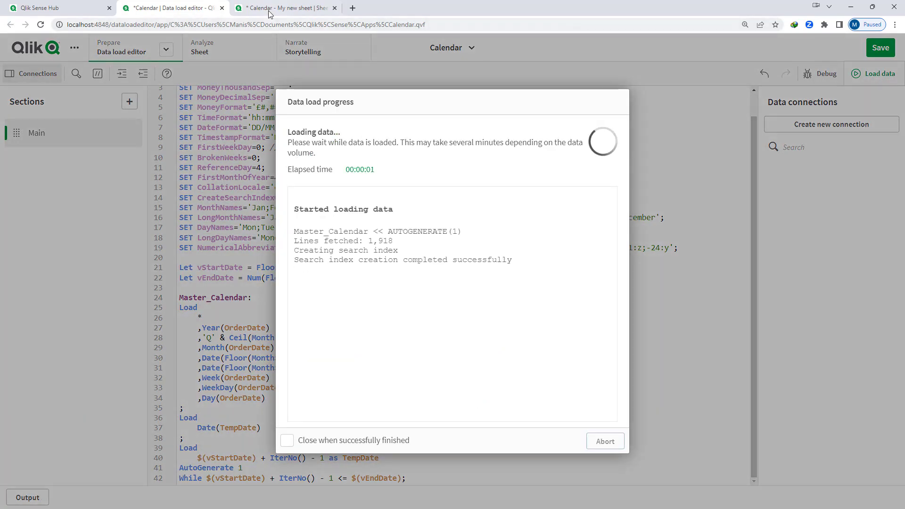
pyautogui.click(259, 8)
# Filter to years 2022–2023, then months Dec-2022 and Jan-2023, and scroll to the new-year weeks.
pyautogui.moveTo(636, 231); pyautogui.dragTo(636, 246)
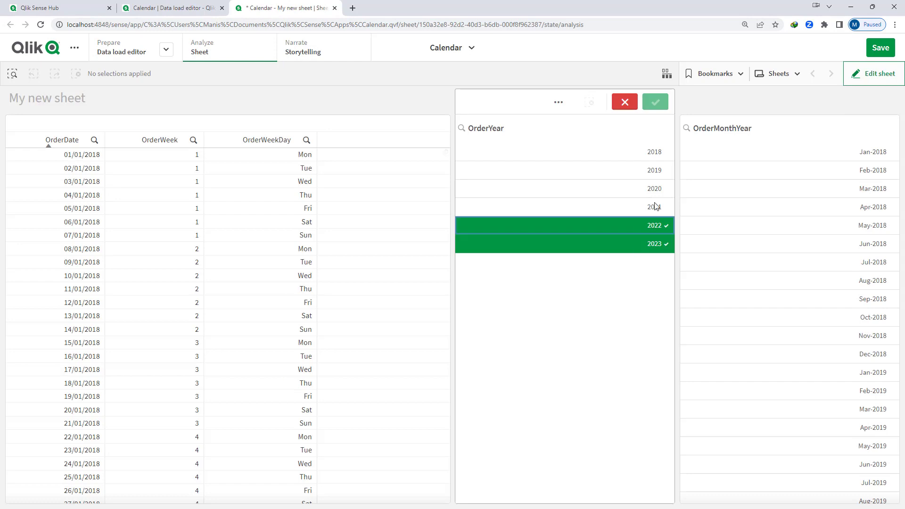
pyautogui.click(656, 101)
pyautogui.scroll(-1, 777, 262)
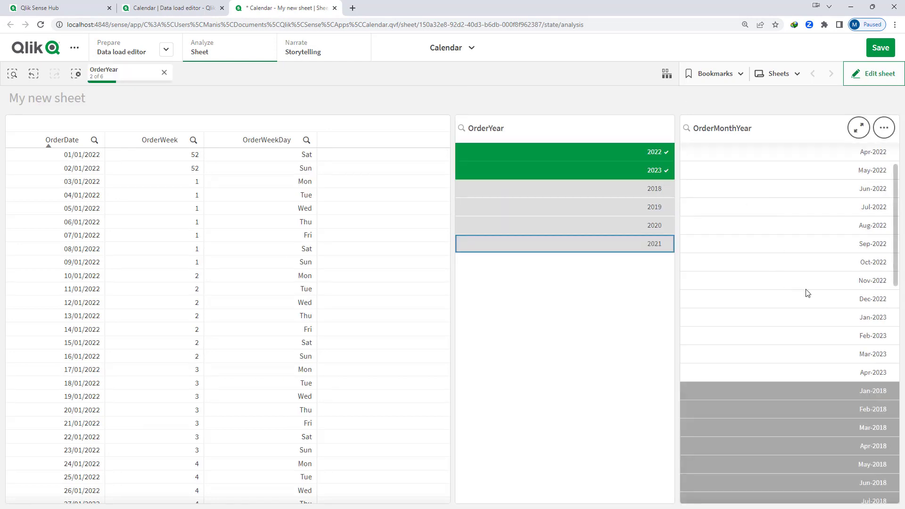
pyautogui.moveTo(829, 302); pyautogui.dragTo(825, 323)
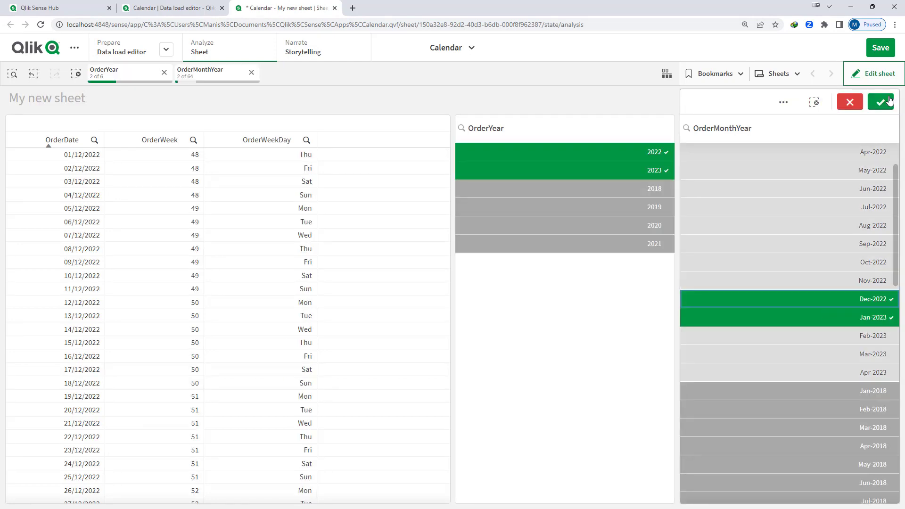
pyautogui.click(881, 101)
pyautogui.scroll(-6, 149, 378)
pyautogui.scroll(-2, 150, 378)
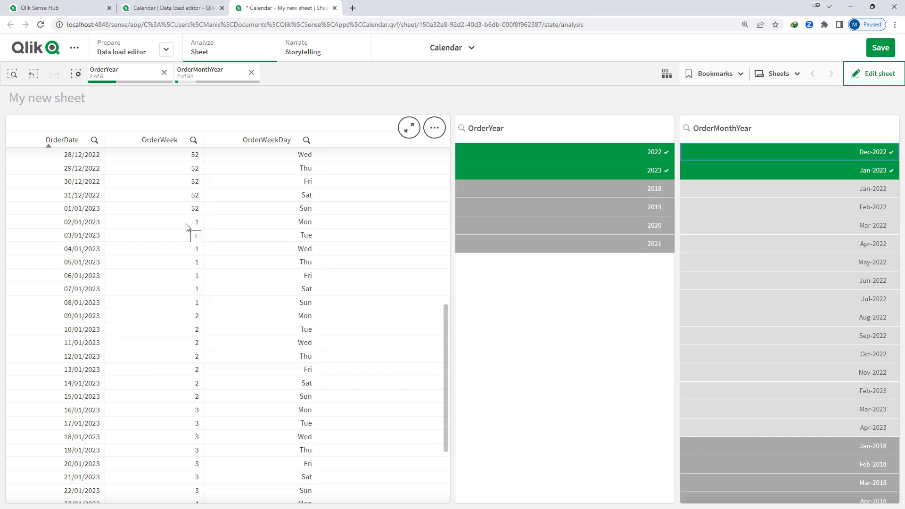
# Clear all selections and select the years 2020 and 2021 in OrderYear.
pyautogui.hotkey('ctrl', 'shift', 'd')
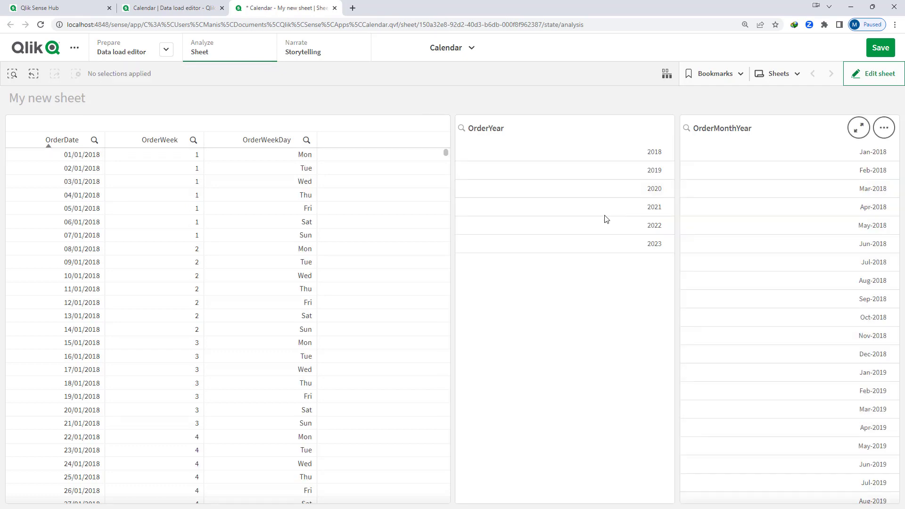
pyautogui.moveTo(610, 191); pyautogui.dragTo(611, 201)
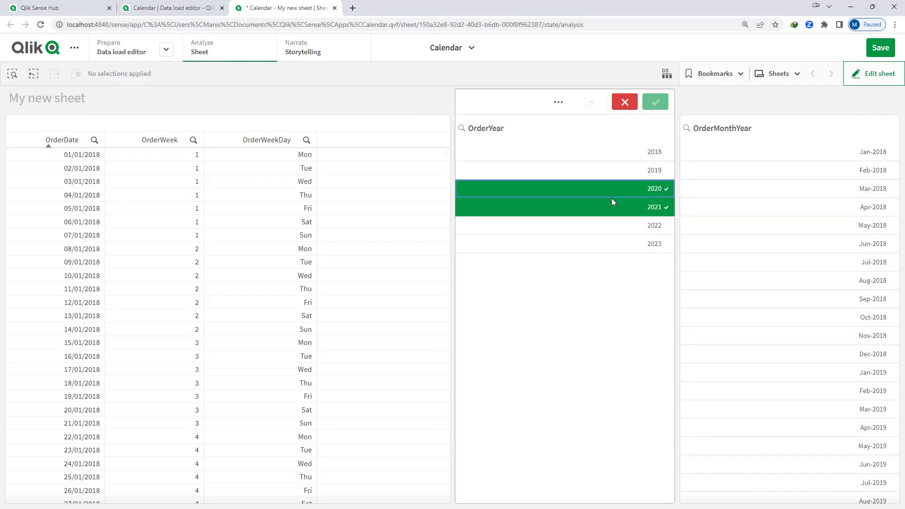
pyautogui.click(655, 102)
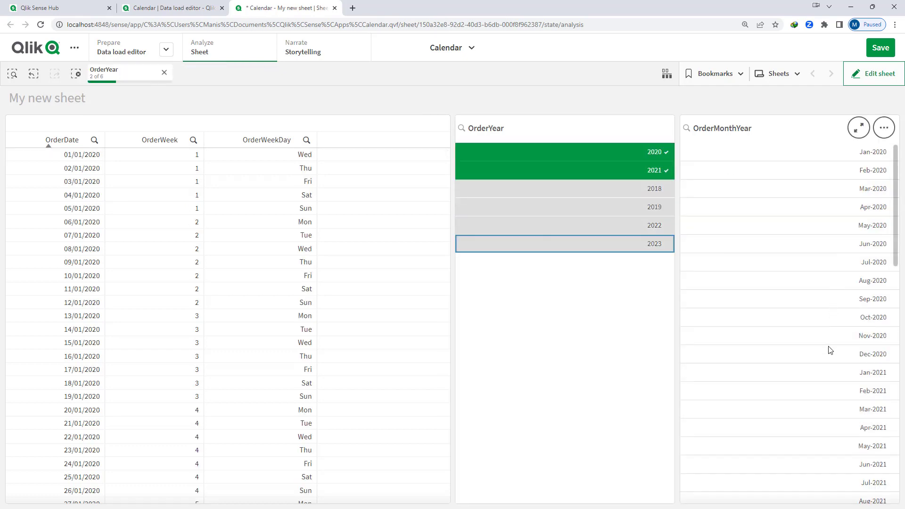
# Narrow to Dec-2020 and Jan-2021, then select OrderDate 25/12/2020 through 09/01/2021.
pyautogui.moveTo(829, 354); pyautogui.dragTo(838, 382)
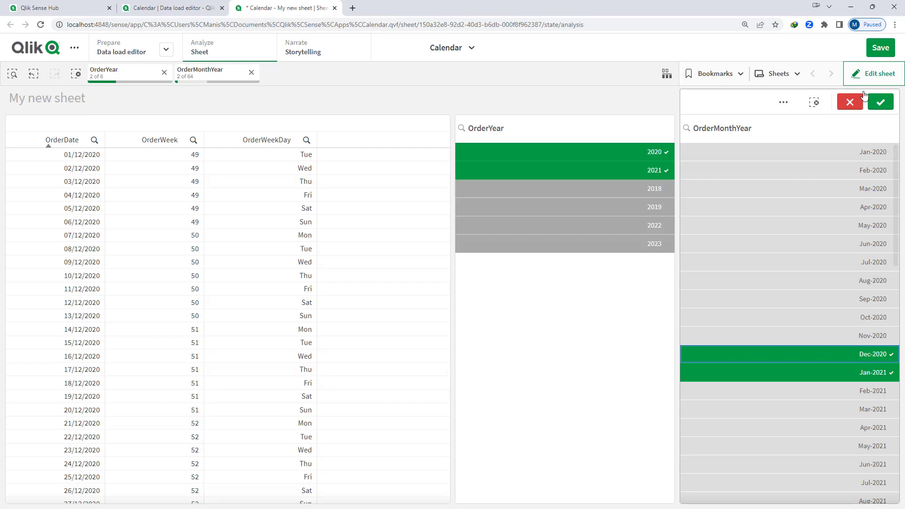
pyautogui.click(880, 102)
pyautogui.scroll(-5, 276, 333)
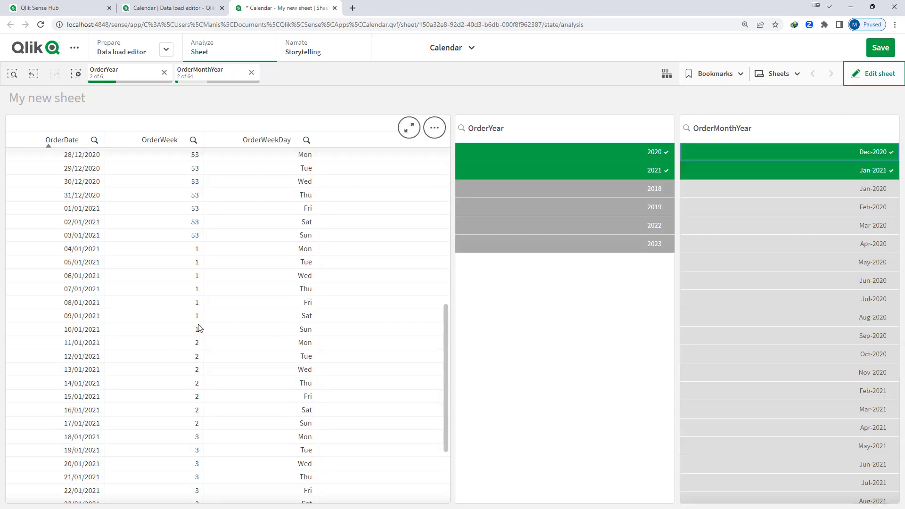
pyautogui.scroll(1, 179, 320)
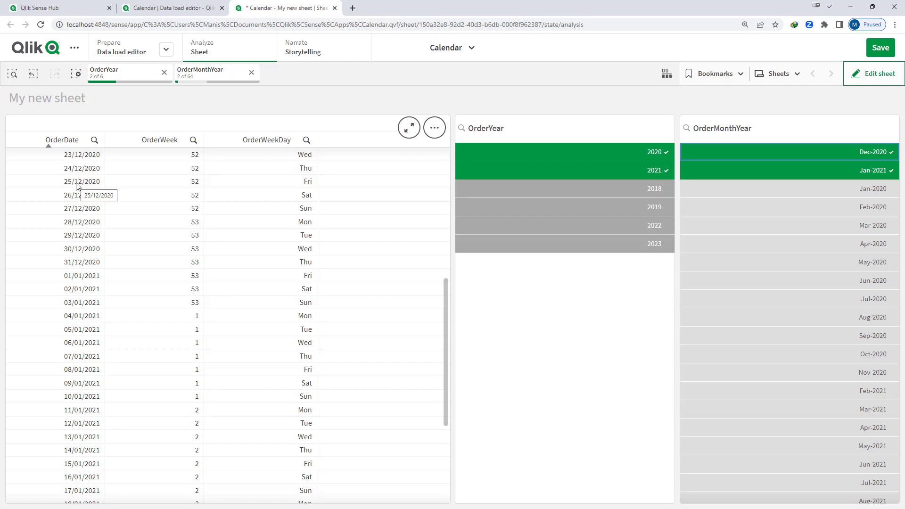
pyautogui.moveTo(78, 184); pyautogui.dragTo(80, 382)
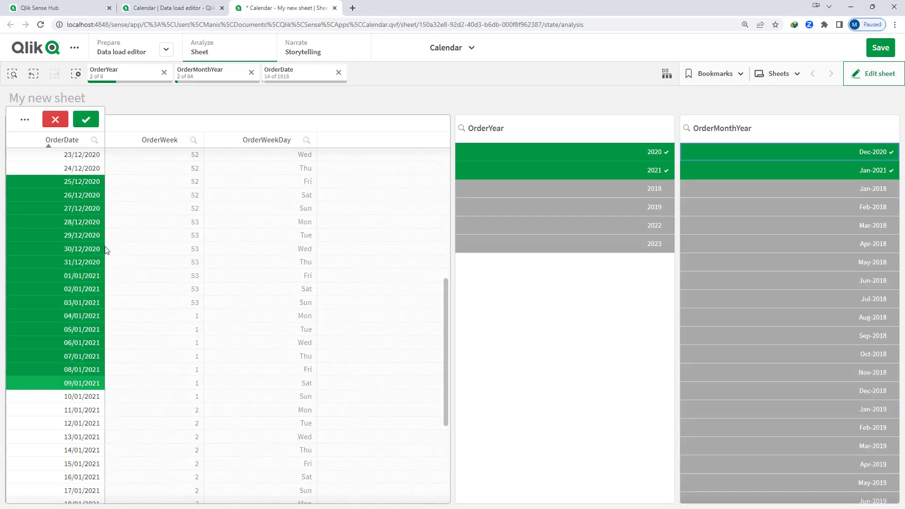
pyautogui.click(86, 119)
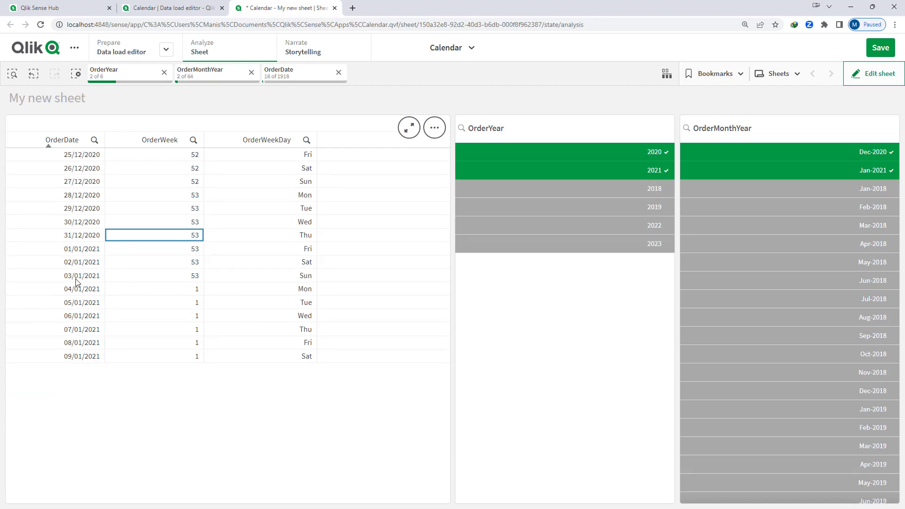
# In the load script, change ReferenceDay on line 11 from 4 to 3.
pyautogui.click(166, 4)
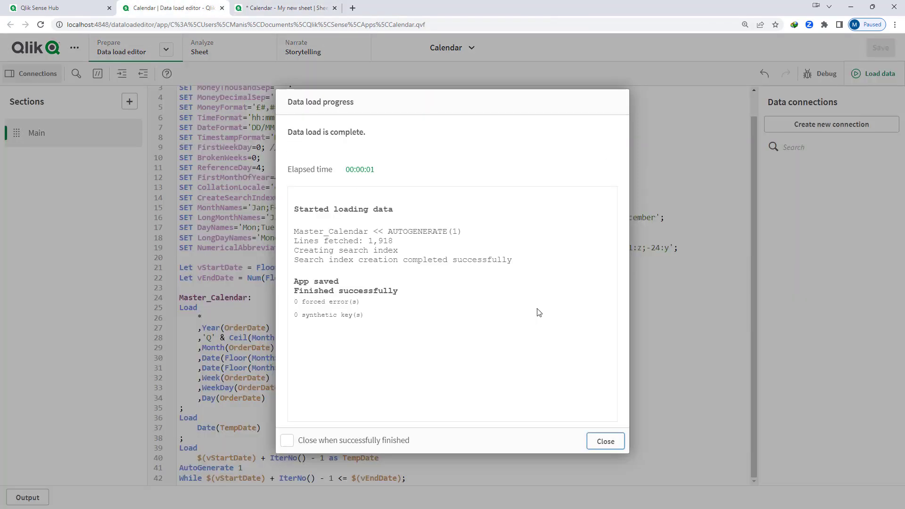
pyautogui.click(604, 441)
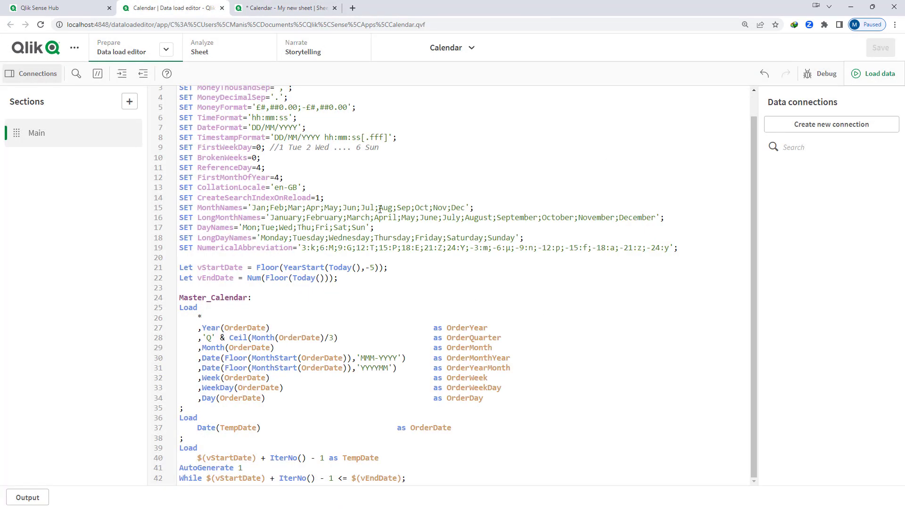
pyautogui.click(267, 168)
pyautogui.press('Left')
pyautogui.hotkey('shift', 'Left')
pyautogui.write('3')
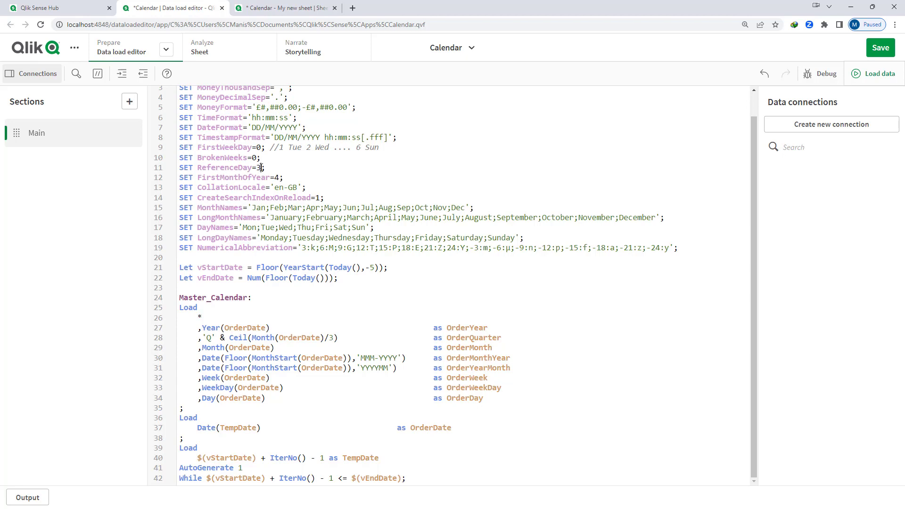
# Reload the data with ReferenceDay set to 3.
pyautogui.click(268, 8)
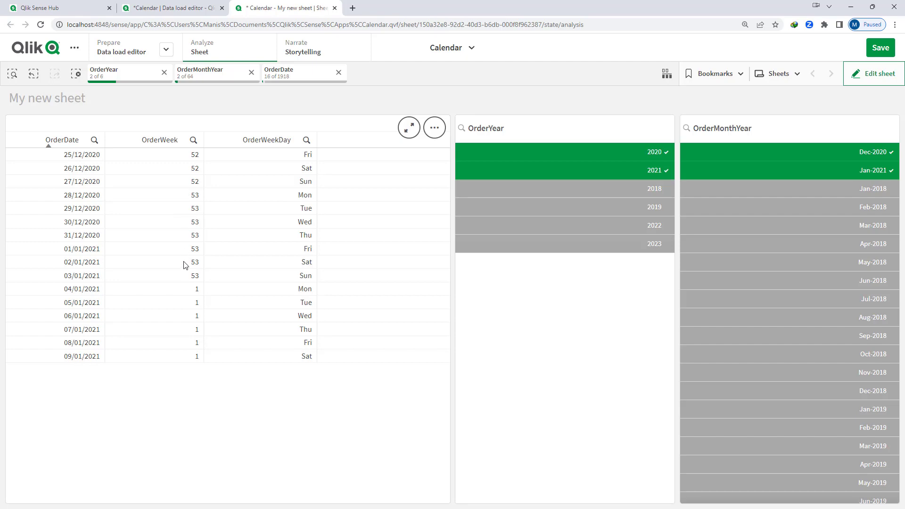
pyautogui.click(172, 9)
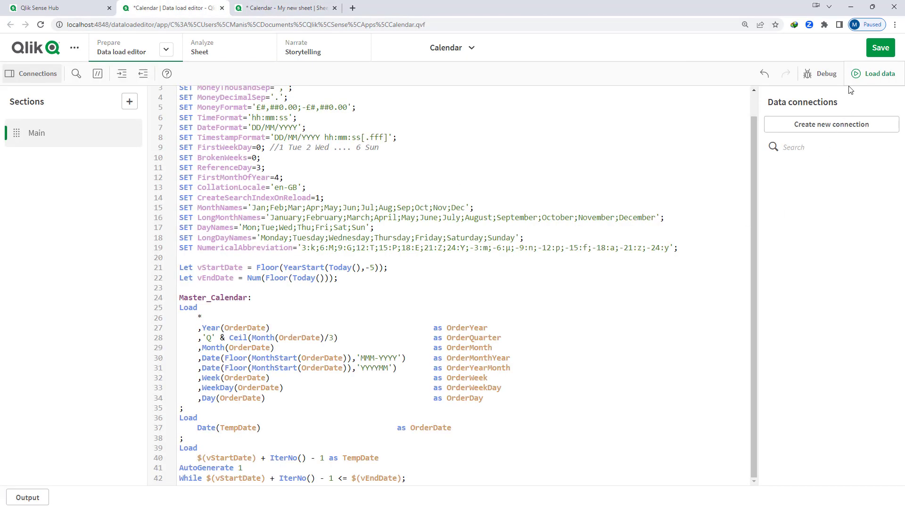
pyautogui.click(875, 73)
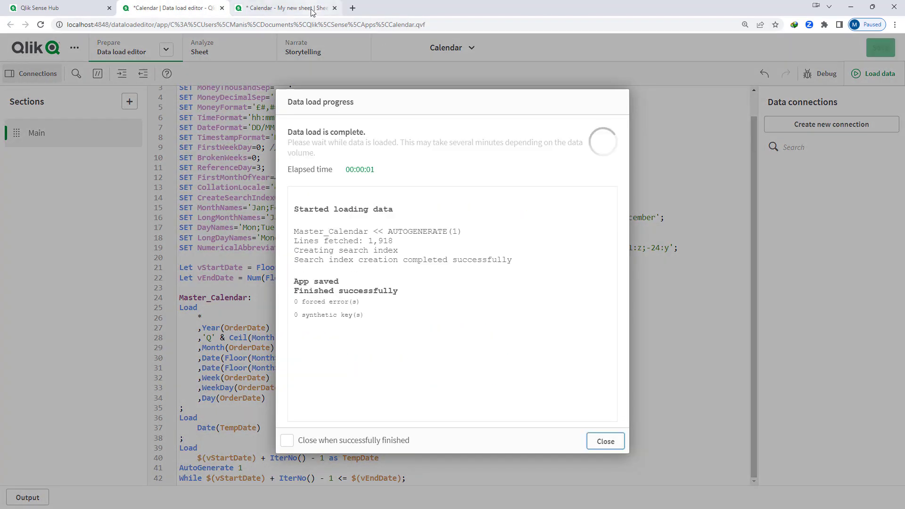
# In the reloaded table, select OrderDate 01/01/2021–03/01/2021, now falling in week 1.
pyautogui.click(311, 10)
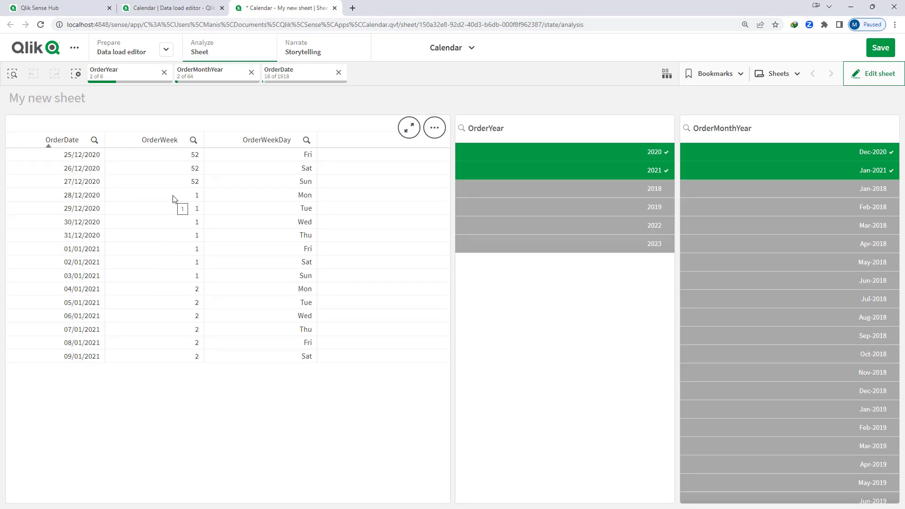
pyautogui.moveTo(84, 251); pyautogui.dragTo(81, 278)
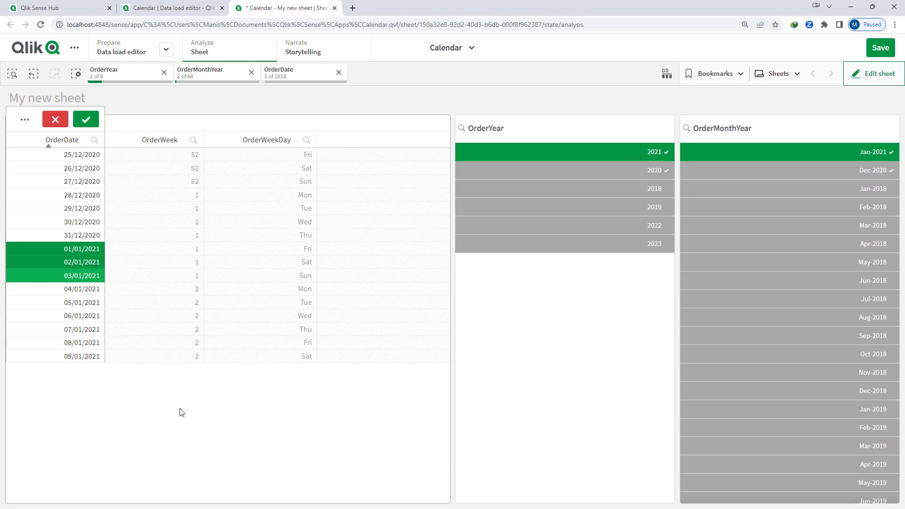
pyautogui.click(181, 10)
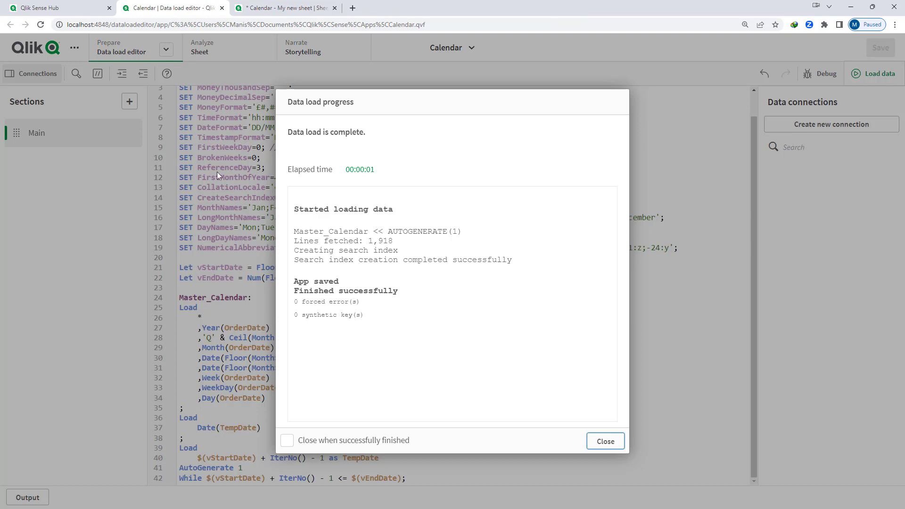
pyautogui.click(285, 8)
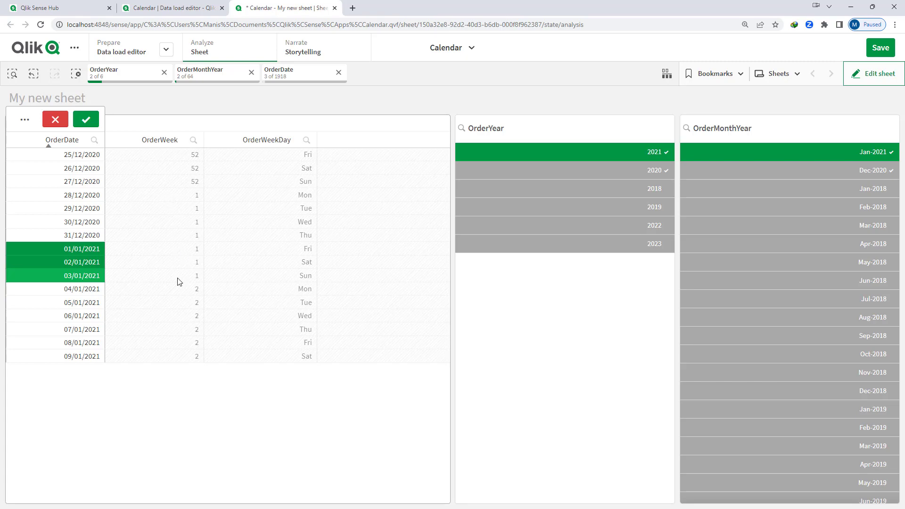
# Revert ReferenceDay to 4 in the script and reload the data.
pyautogui.click(165, 13)
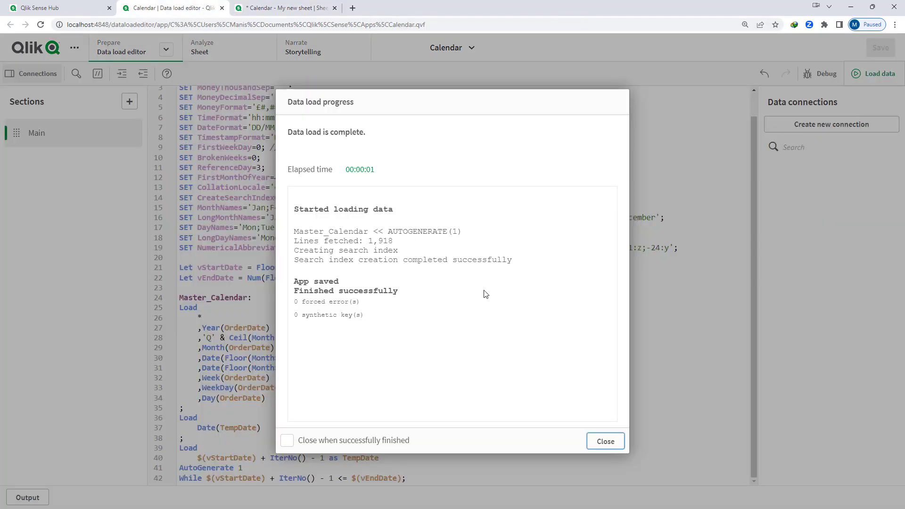
pyautogui.click(606, 442)
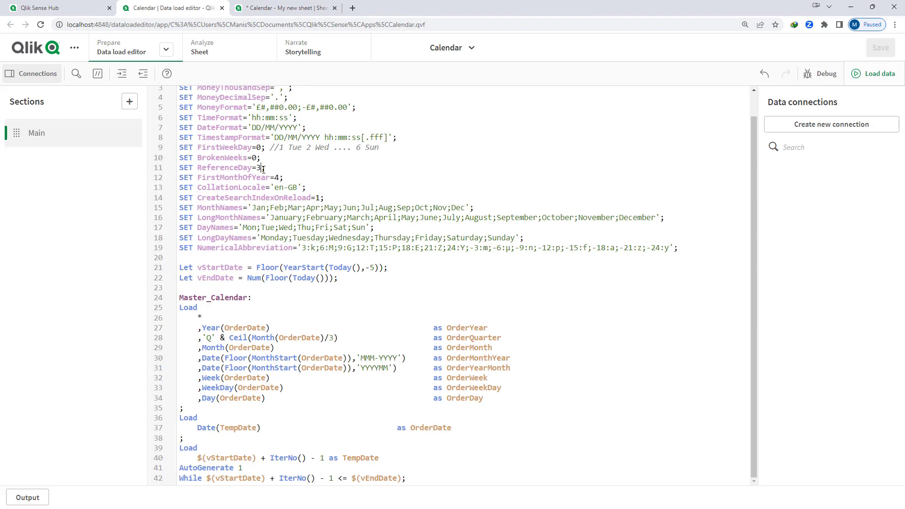
pyautogui.click(252, 8)
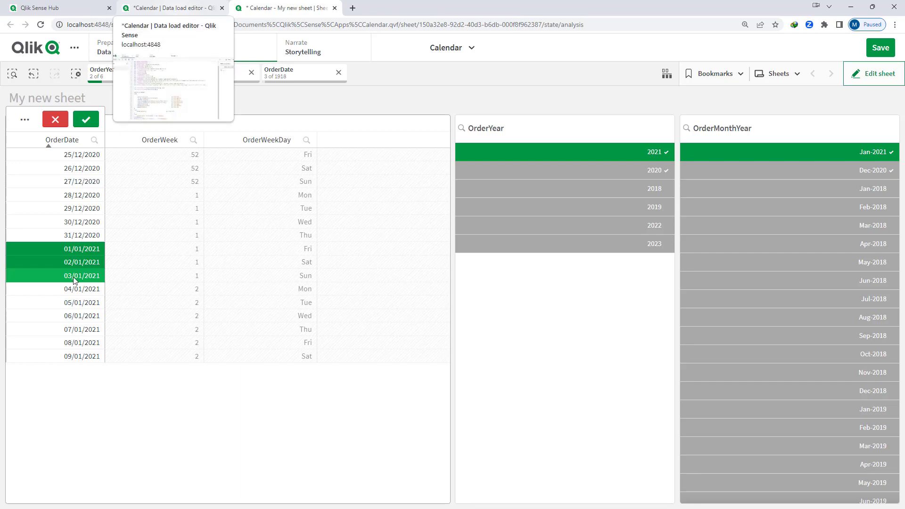
pyautogui.click(169, 8)
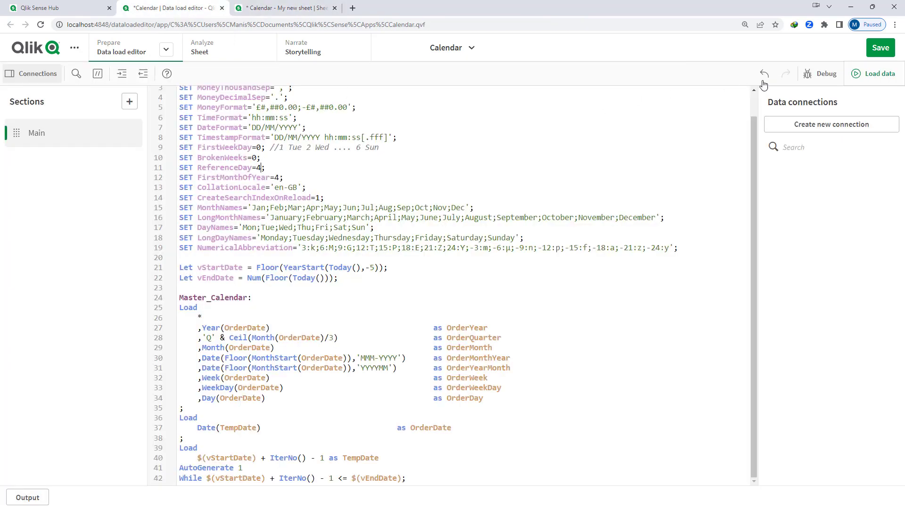
pyautogui.click(873, 74)
# Clear the OrderDate filter to confirm 28/12/2020–03/01/2021 is week 53 again.
pyautogui.click(296, 9)
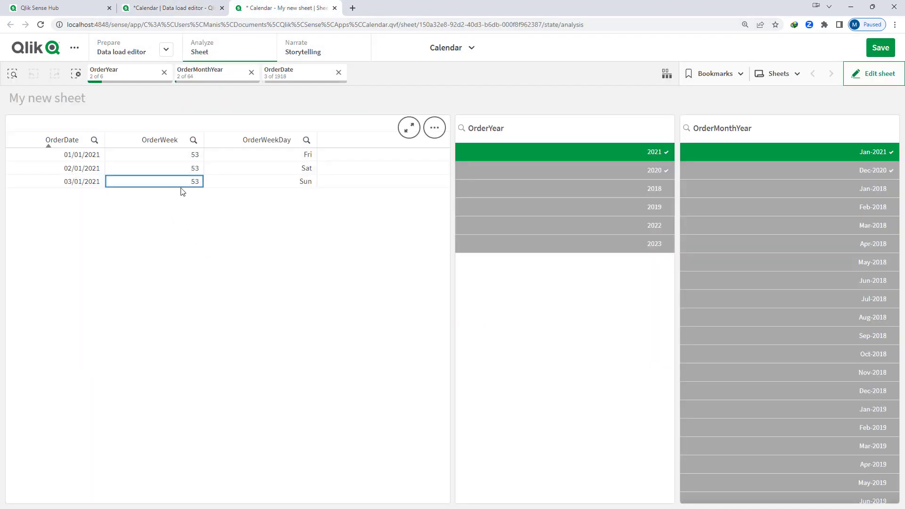
pyautogui.click(338, 72)
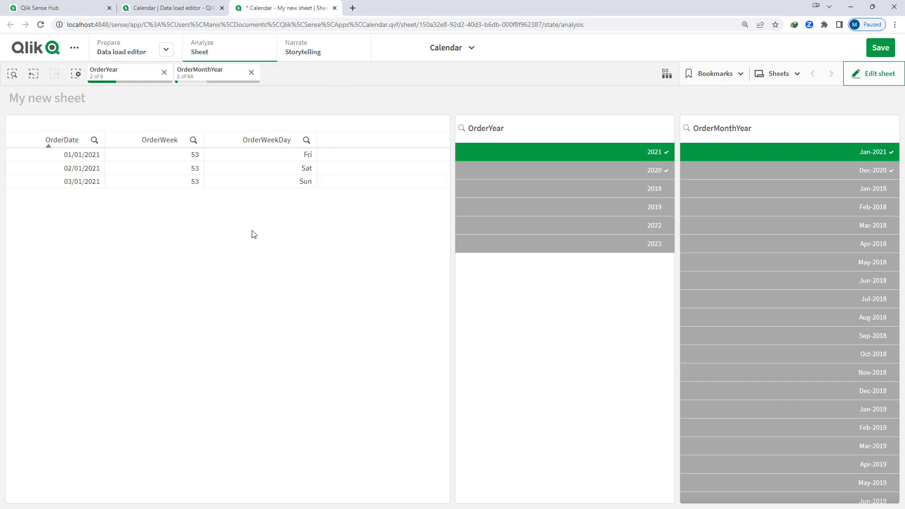
pyautogui.scroll(-10, 198, 299)
pyautogui.scroll(3, 181, 320)
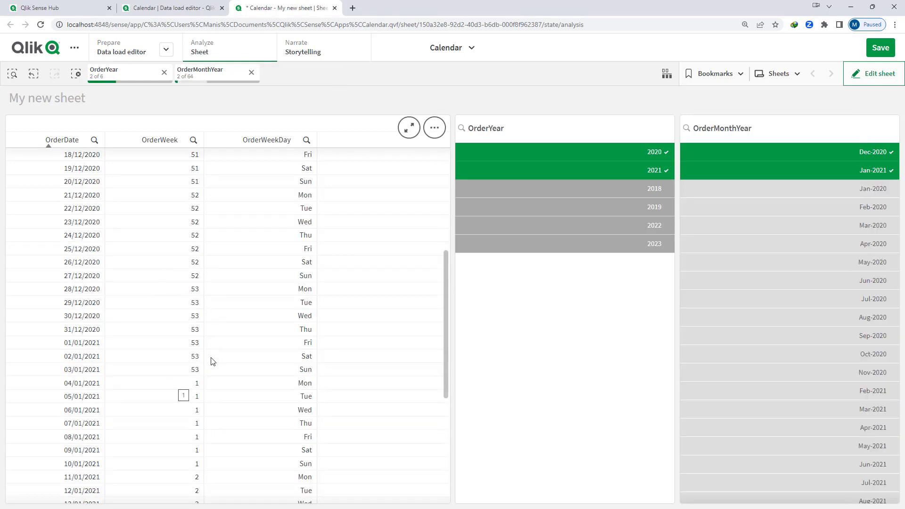
# Highlight the FirstWeekDay=0, BrokenWeeks=0 and ReferenceDay=4 lines in the calendar script.
pyautogui.click(173, 8)
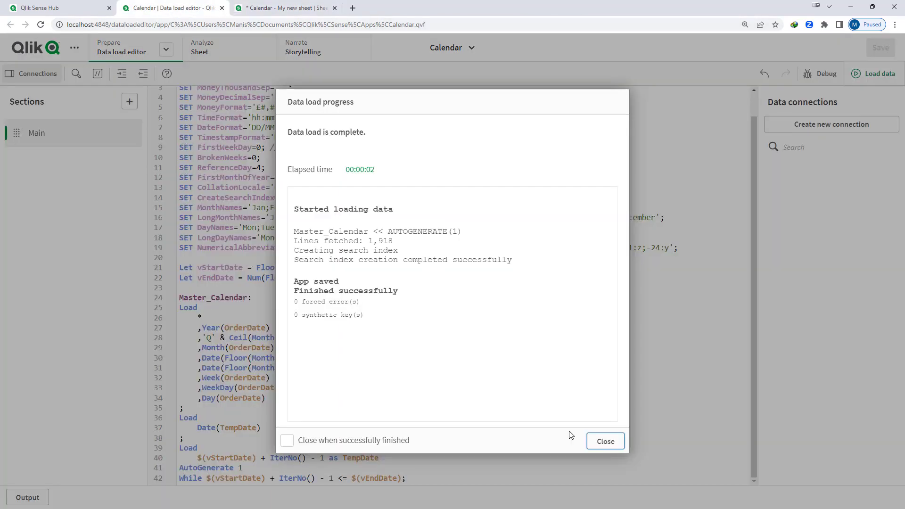
pyautogui.click(589, 437)
pyautogui.doubleClick(219, 148)
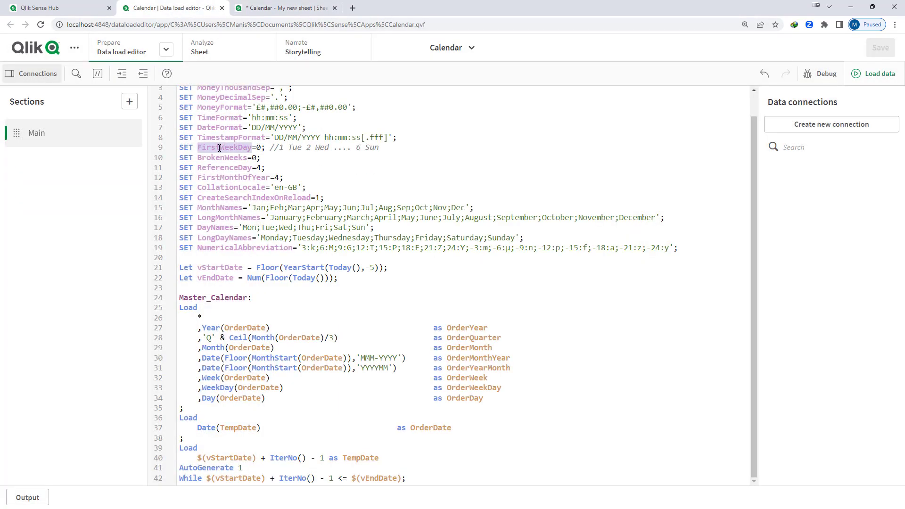
pyautogui.doubleClick(222, 157)
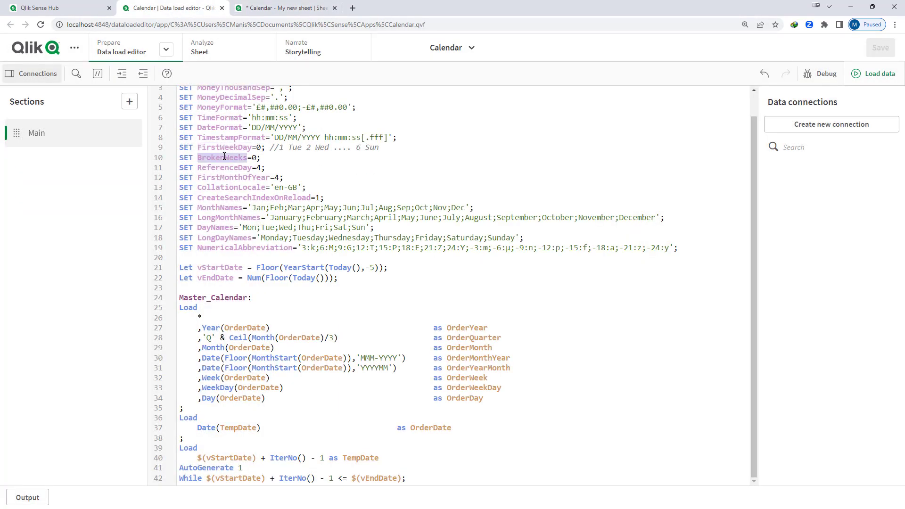
pyautogui.click(223, 167)
pyautogui.doubleClick(223, 167)
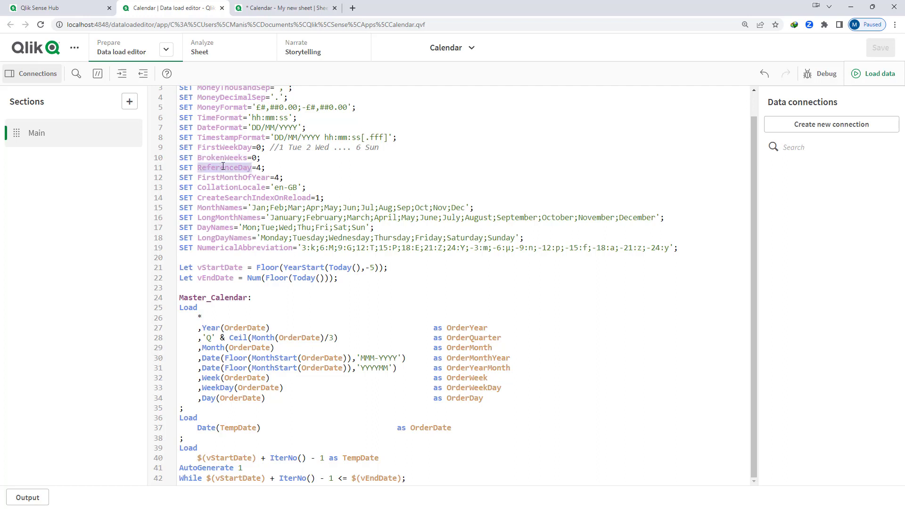